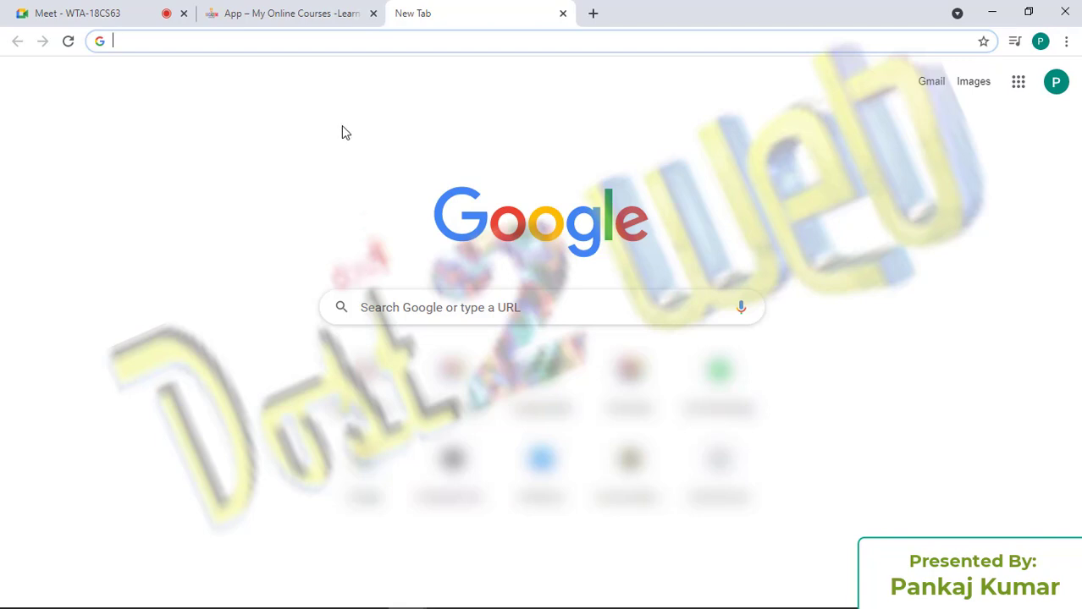
Open uacademi.com in the empty browser tab and reset the page zoom to 100%
left_click(335, 42)
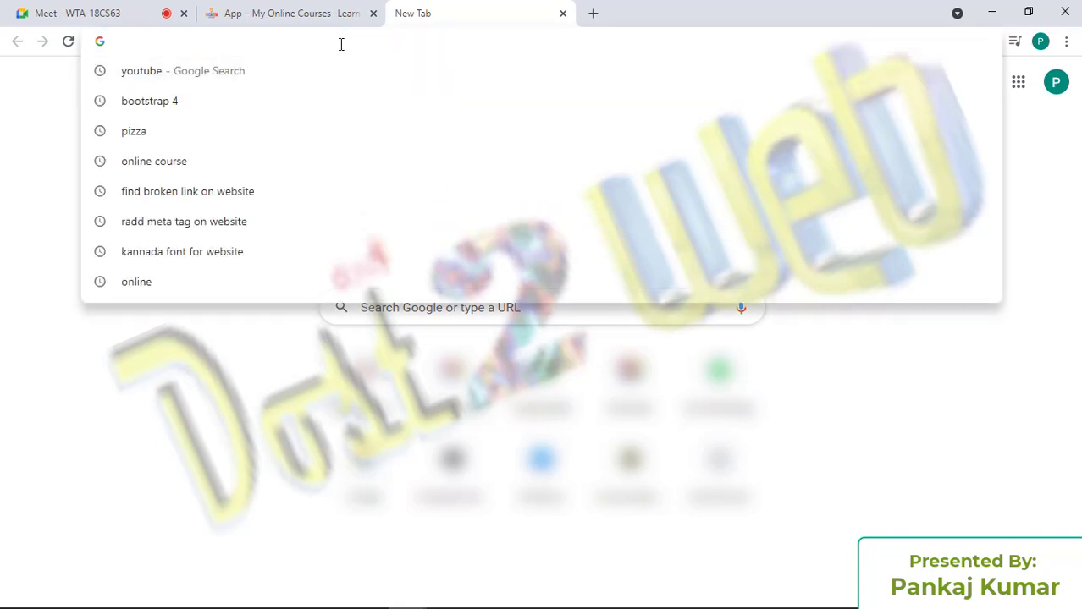
type("uacademi.com")
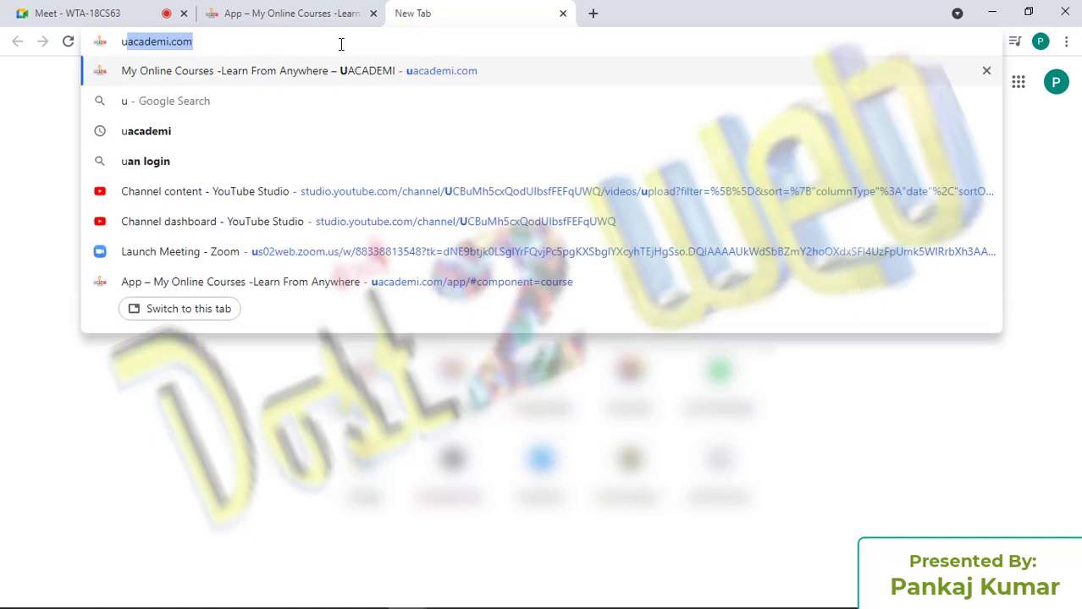
key("Return")
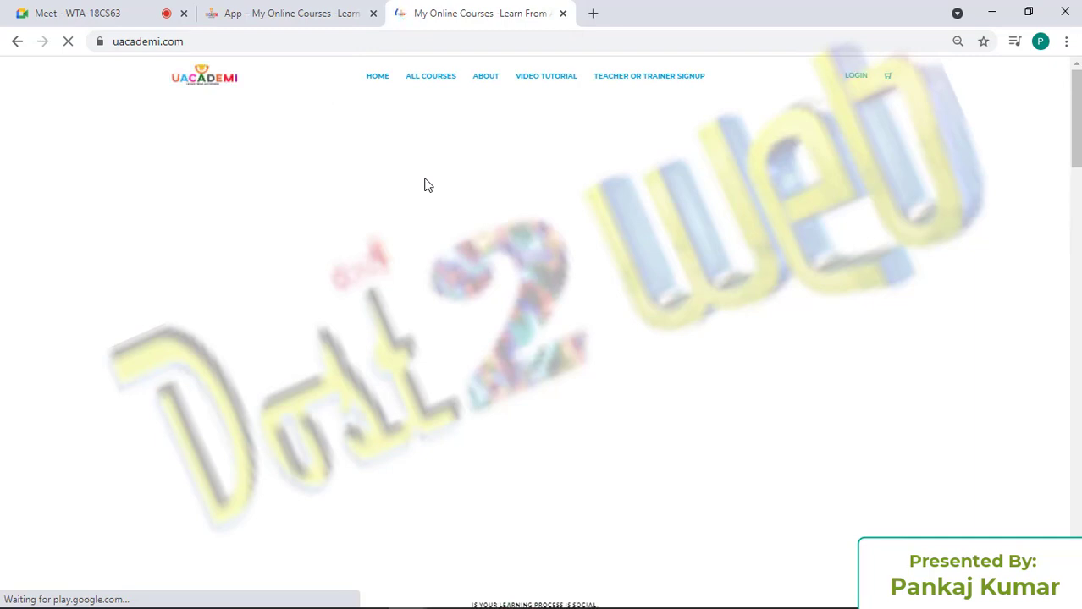
key("ctrl+0")
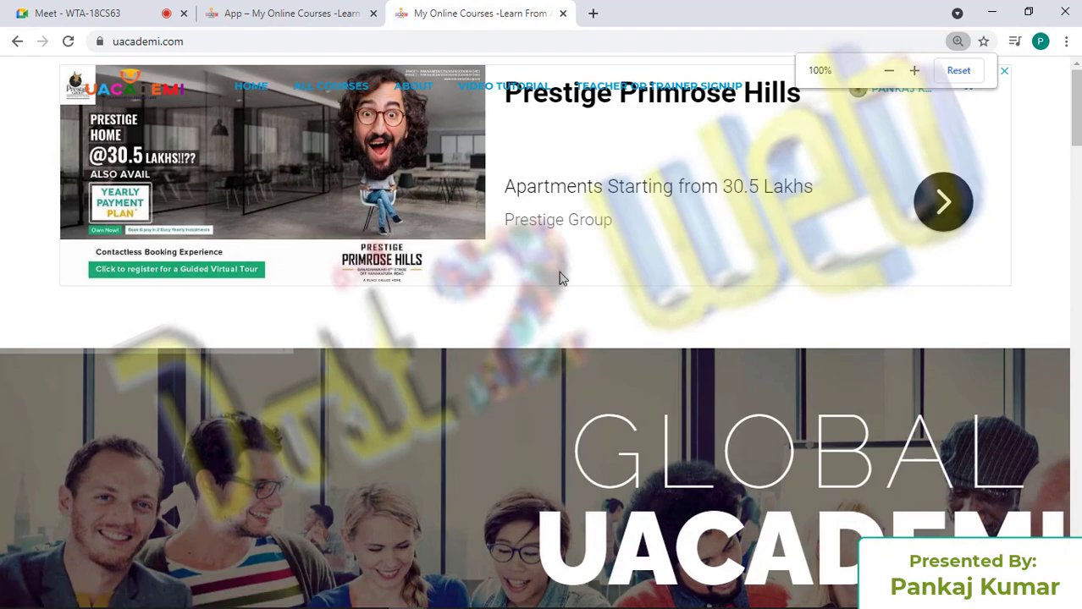
Look over the uacademi.com home page, from its banner slides to the introduction about social learning, and reload it
scroll(560, 269, "down", 2)
scroll(559, 279, "down", 6)
scroll(561, 292, "up", 5)
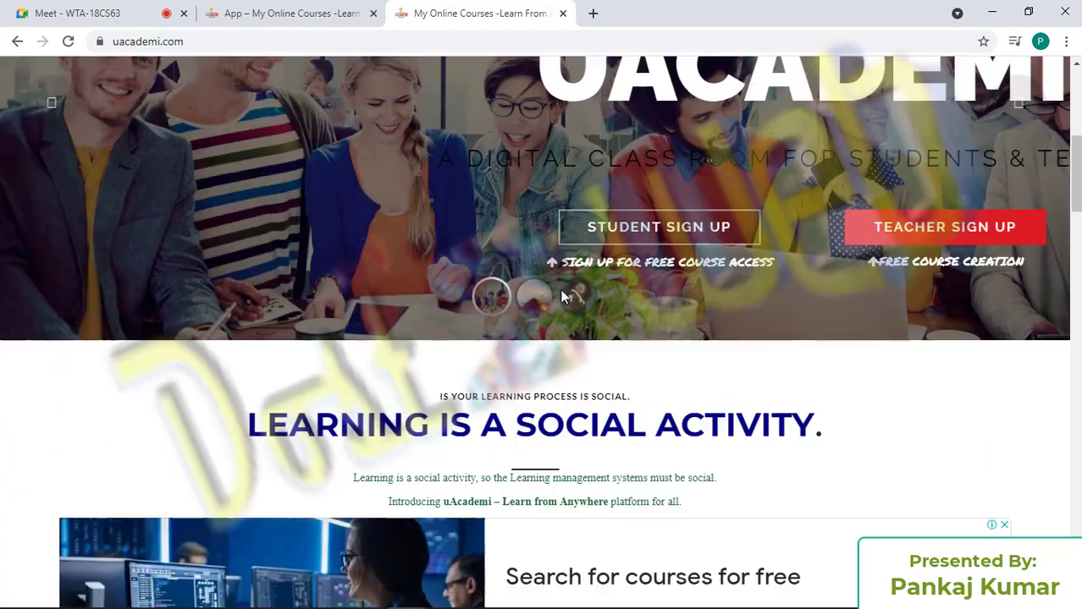
scroll(560, 292, "up", 3)
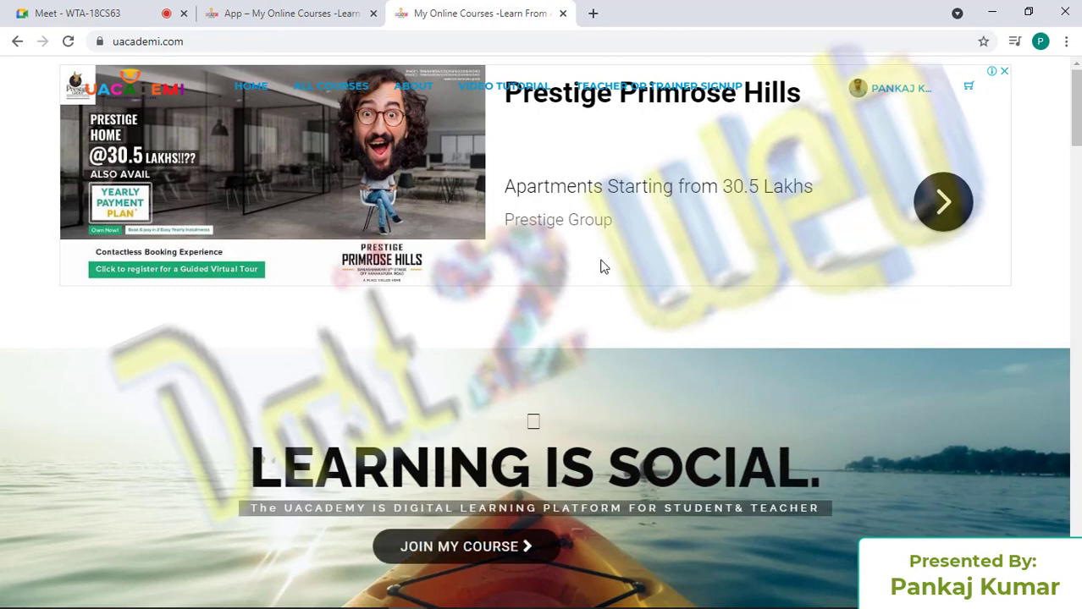
scroll(603, 267, "down", 5)
scroll(606, 266, "up", 1)
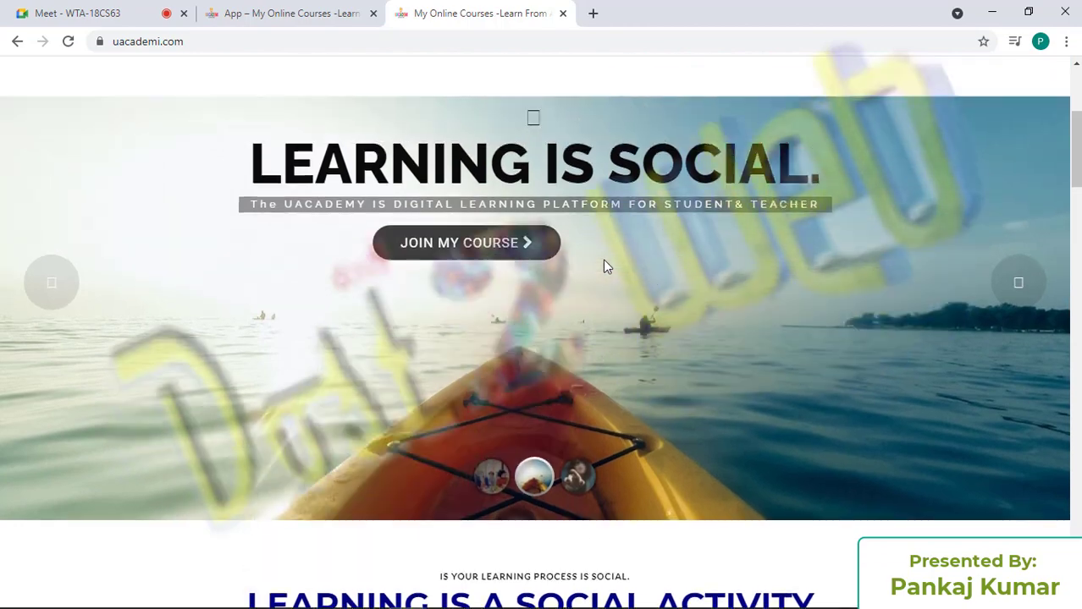
scroll(604, 267, "up", 3)
scroll(626, 279, "down", 1)
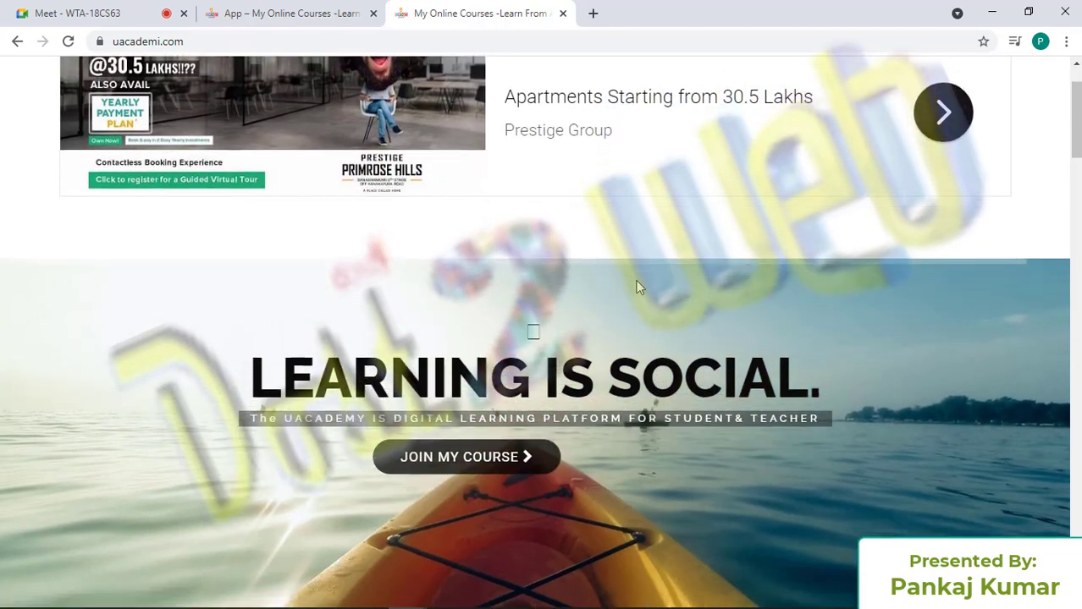
scroll(638, 286, "down", 1)
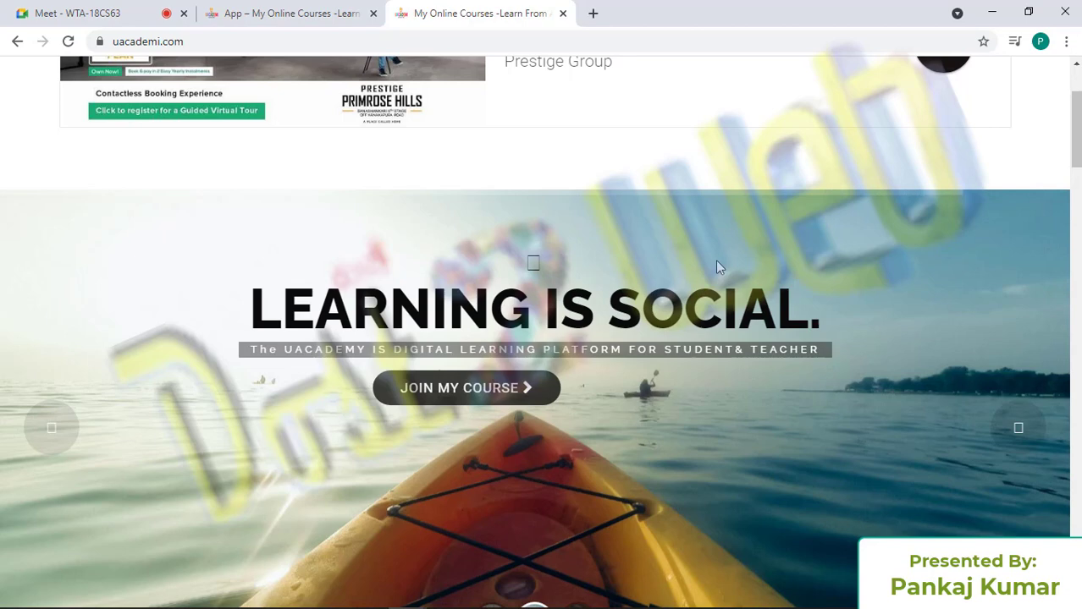
scroll(715, 268, "up", 2)
scroll(716, 267, "down", 2)
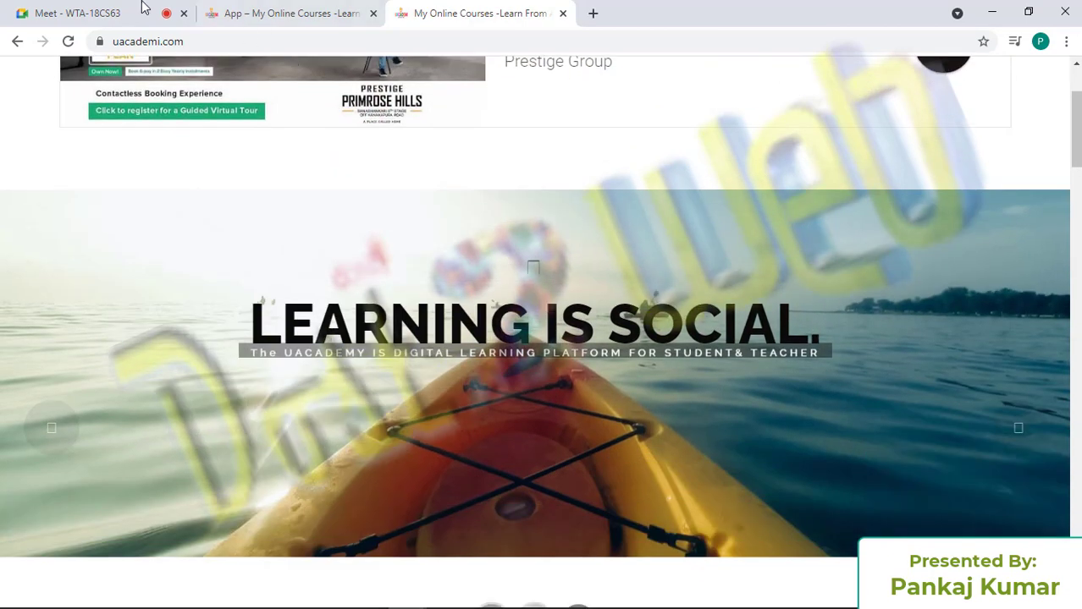
left_click(68, 41)
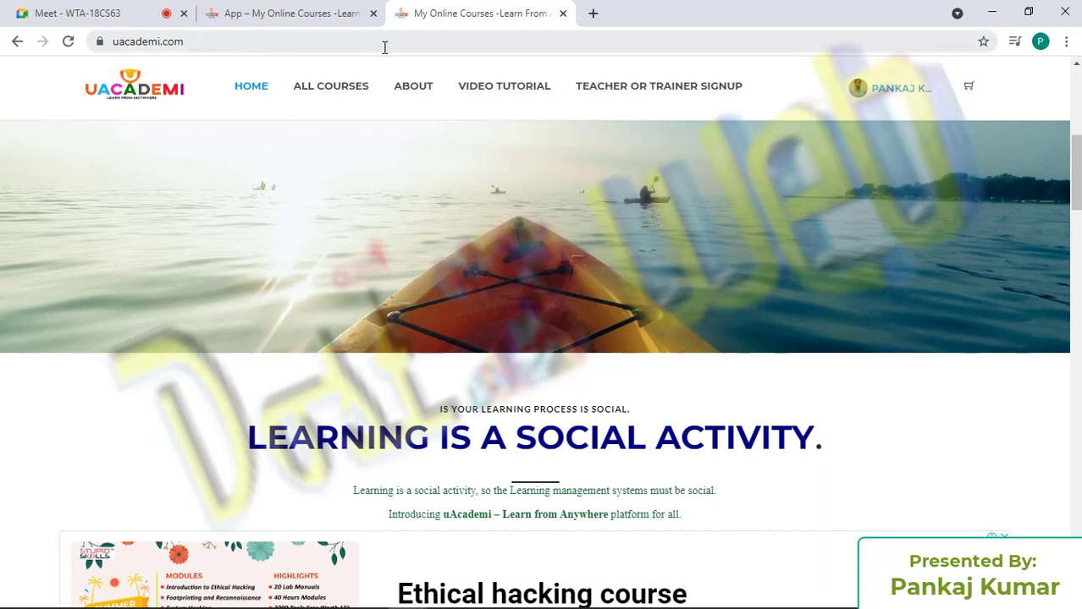
Open a new browser tab and remove the M S Engineering shortcut from its start page
left_click(591, 15)
left_click(560, 49)
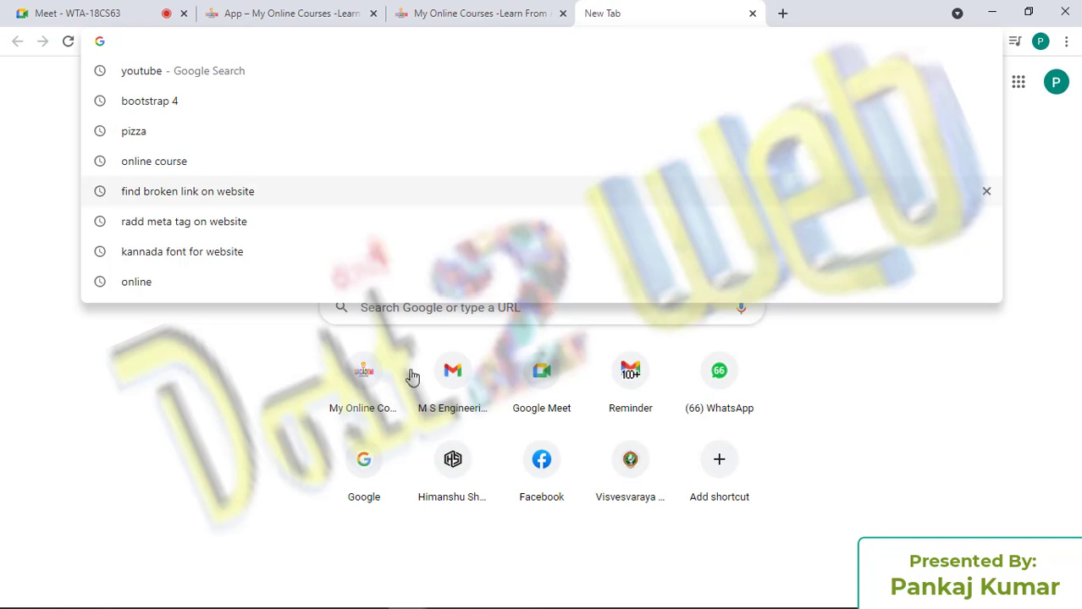
left_click(487, 356)
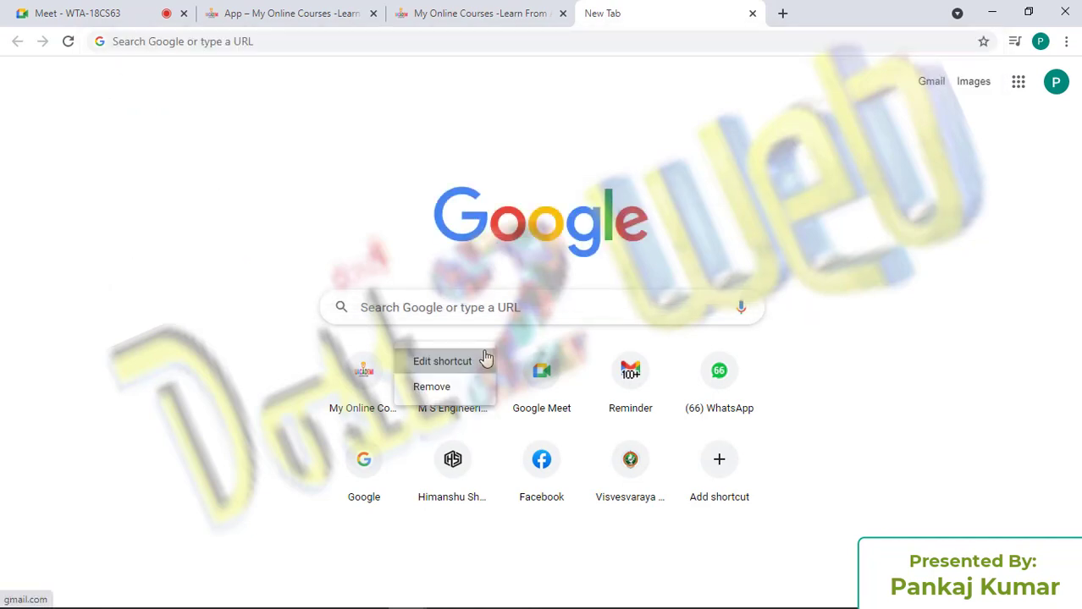
left_click(464, 387)
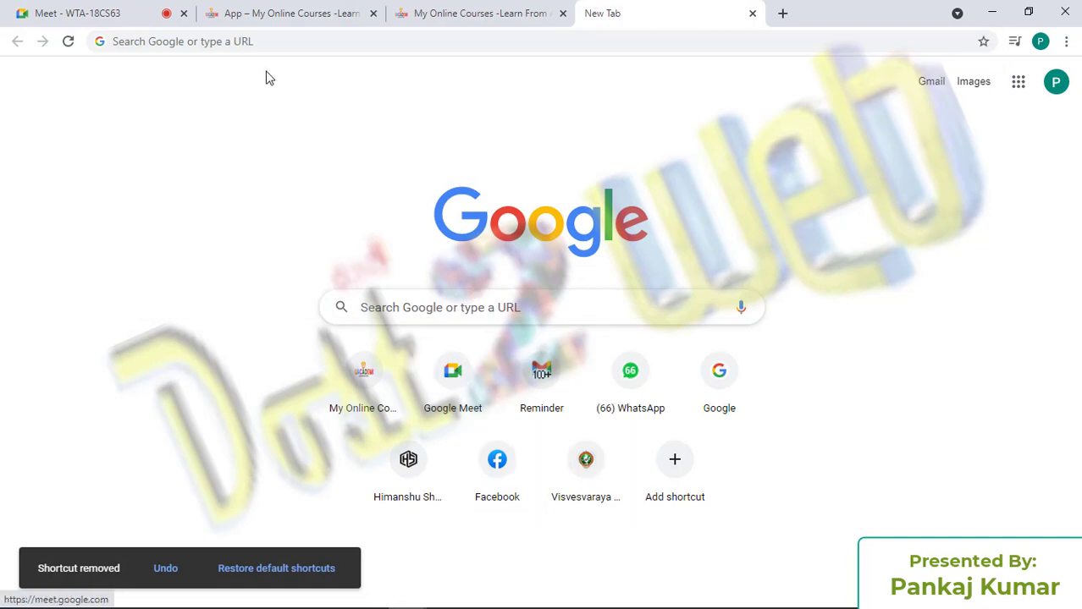
Open the blogger.com website in the new tab
left_click(265, 42)
type("b")
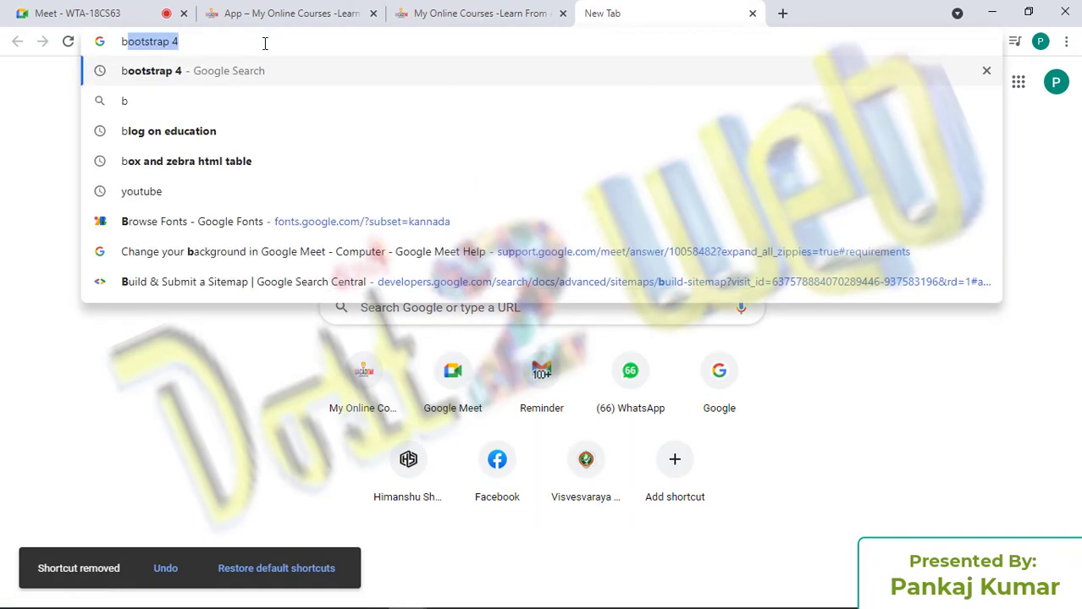
type("log")
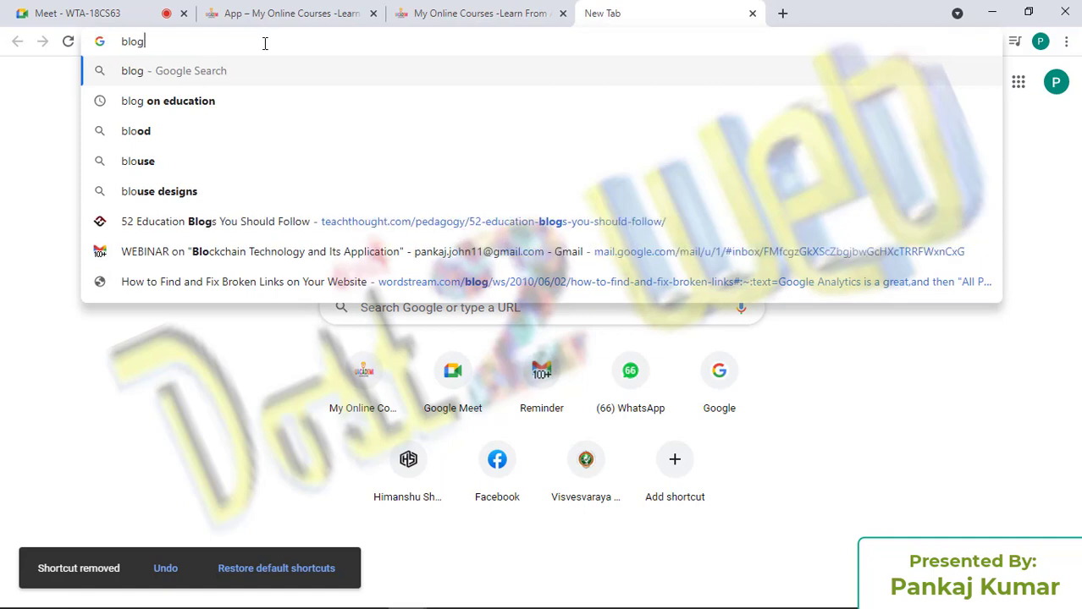
type("ger.com")
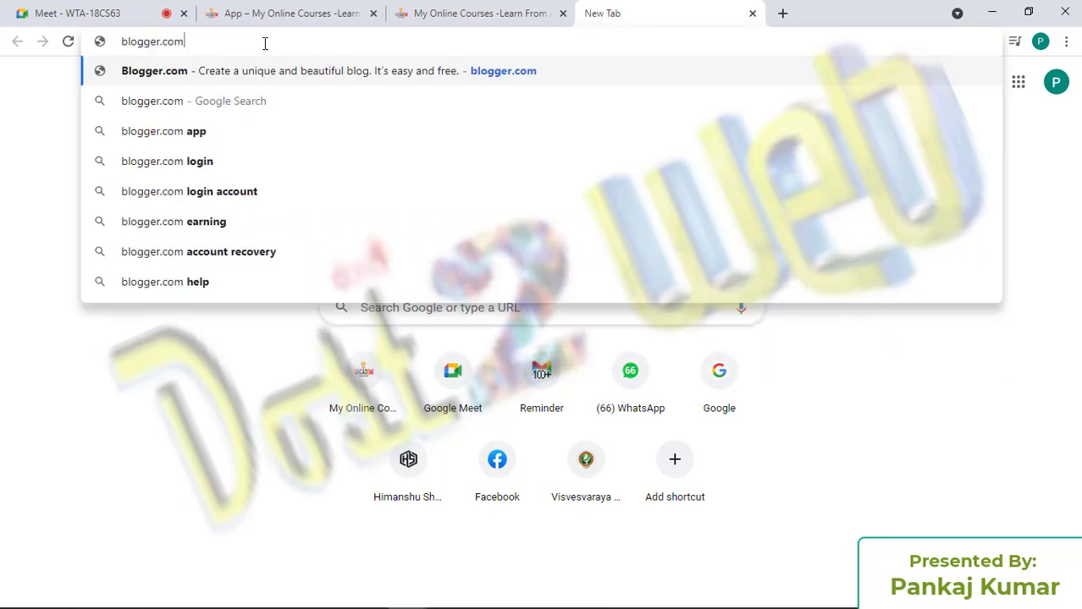
key("Return")
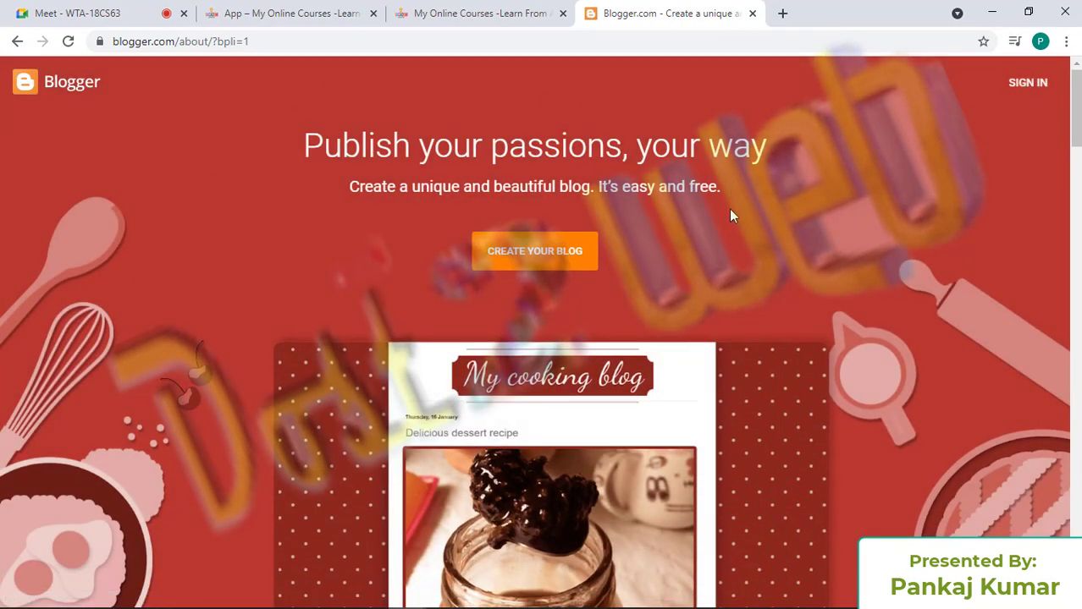
Start creating a blog on Blogger, signing in with the third listed Google account
left_click(535, 254)
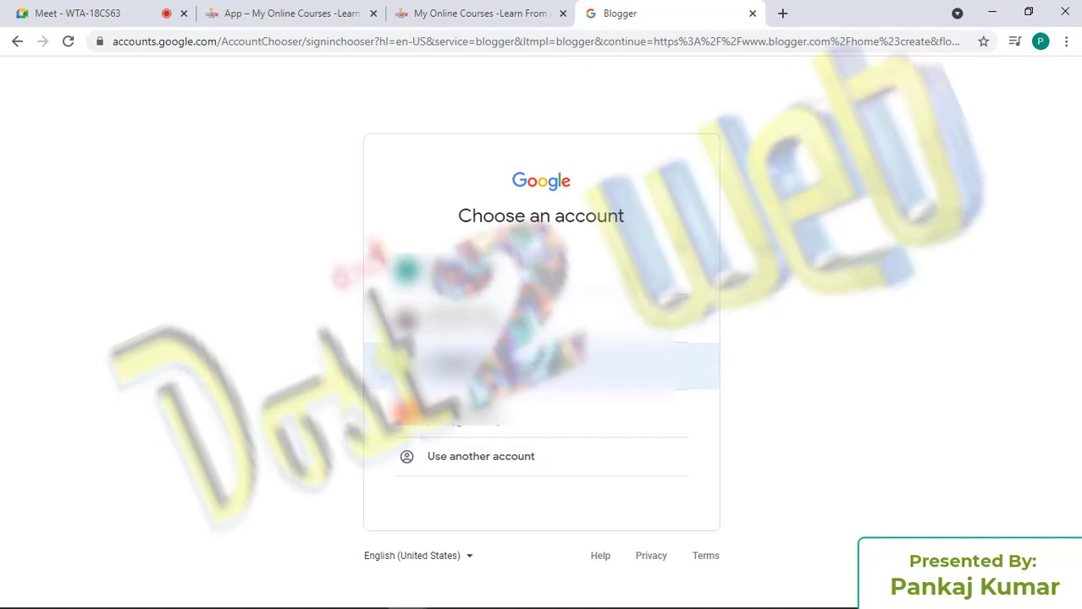
left_click(474, 366)
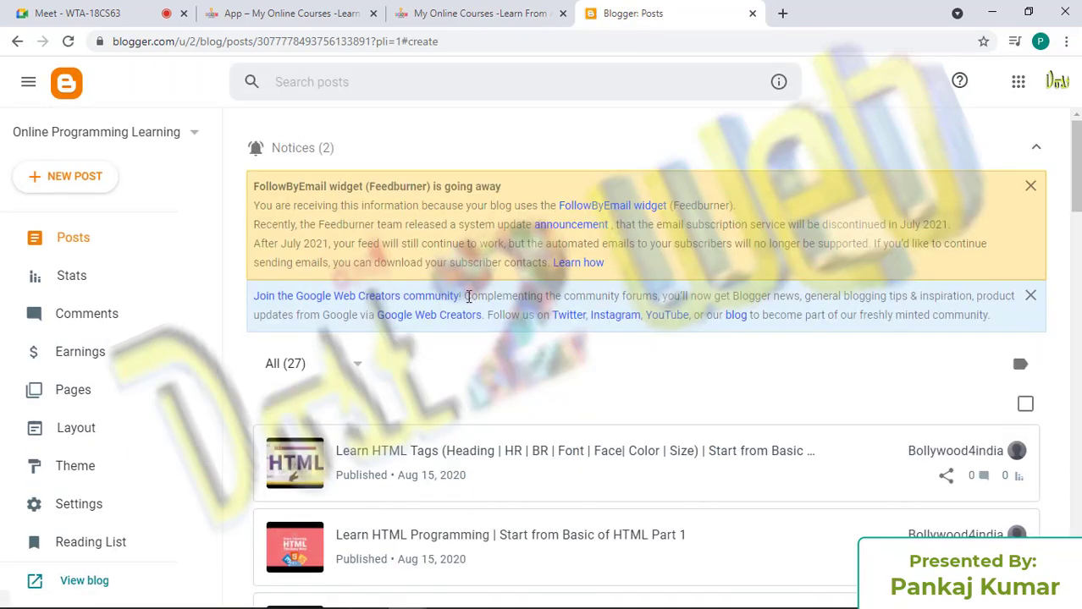
scroll(464, 310, "down", 10)
scroll(465, 310, "up", 5)
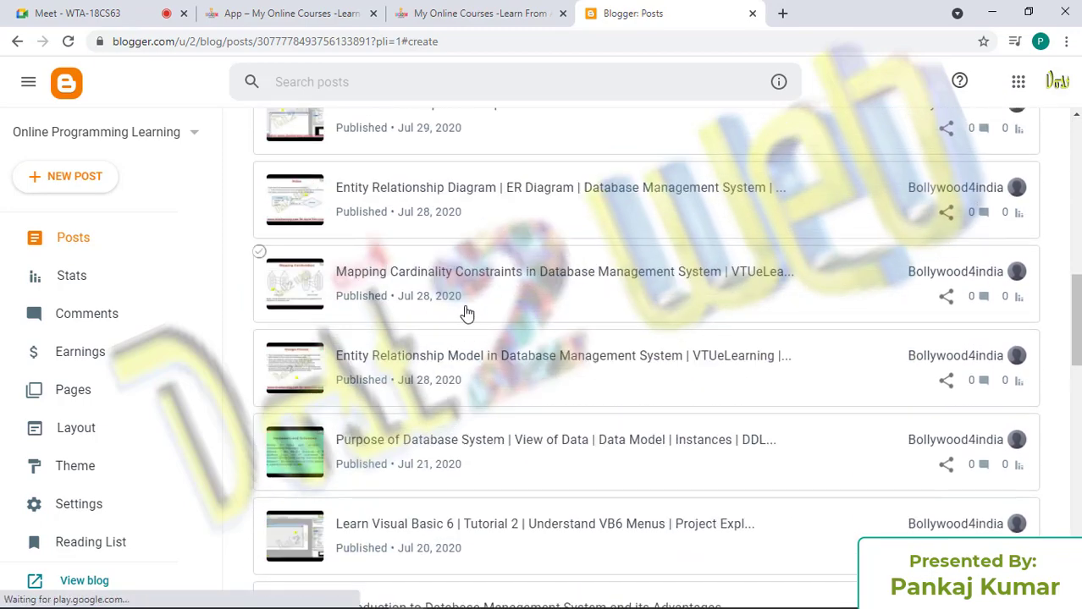
Start a new blog from the list of existing blogs, title it "Educational Tutorial" and continue to the address stage
left_click(25, 85)
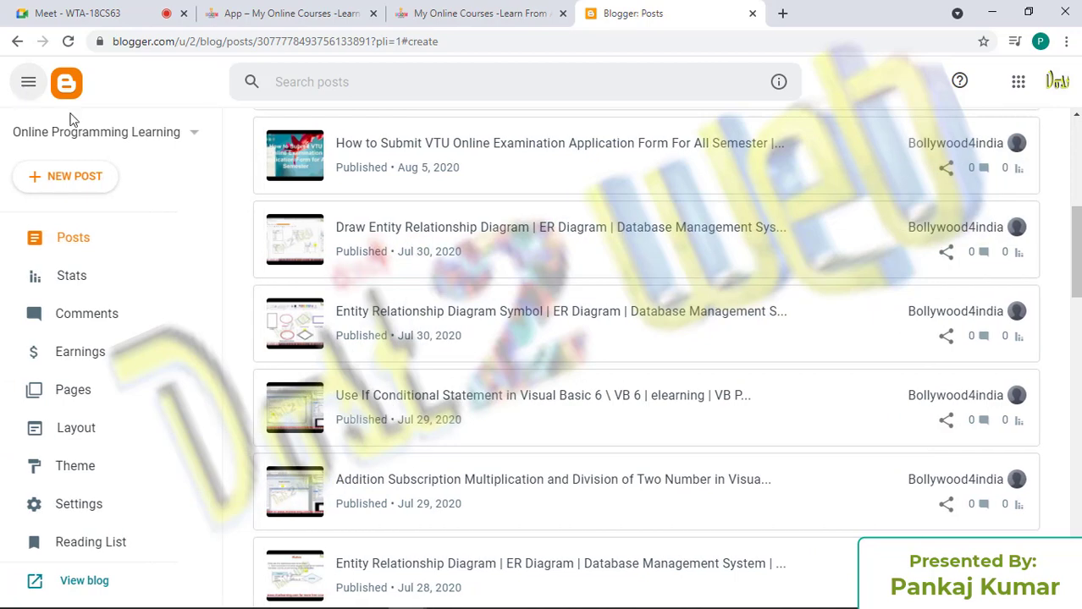
left_click(182, 135)
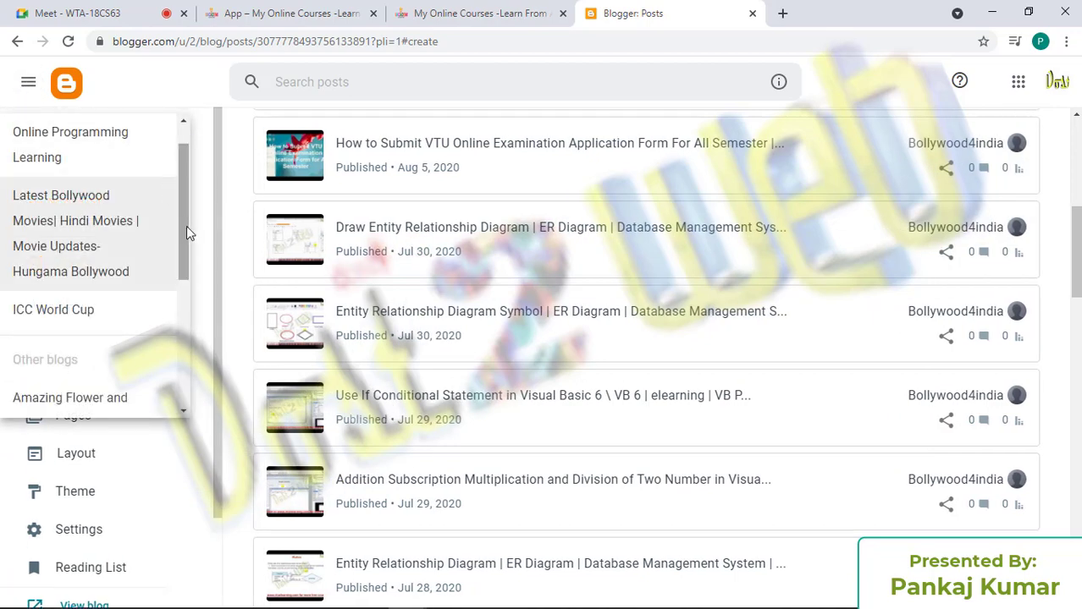
left_click_drag(186, 226, 172, 365)
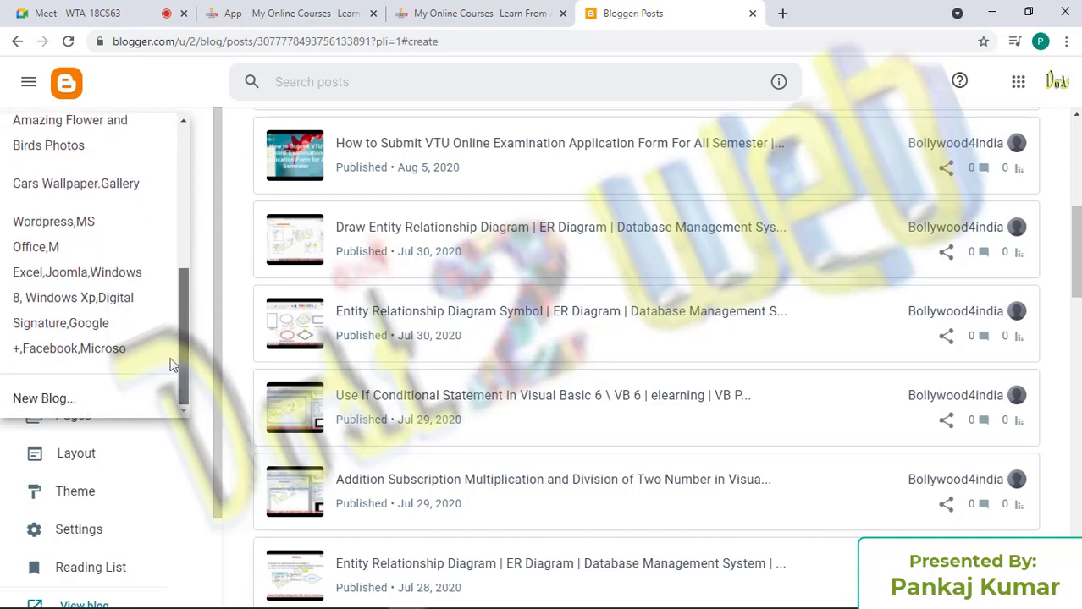
left_click(49, 404)
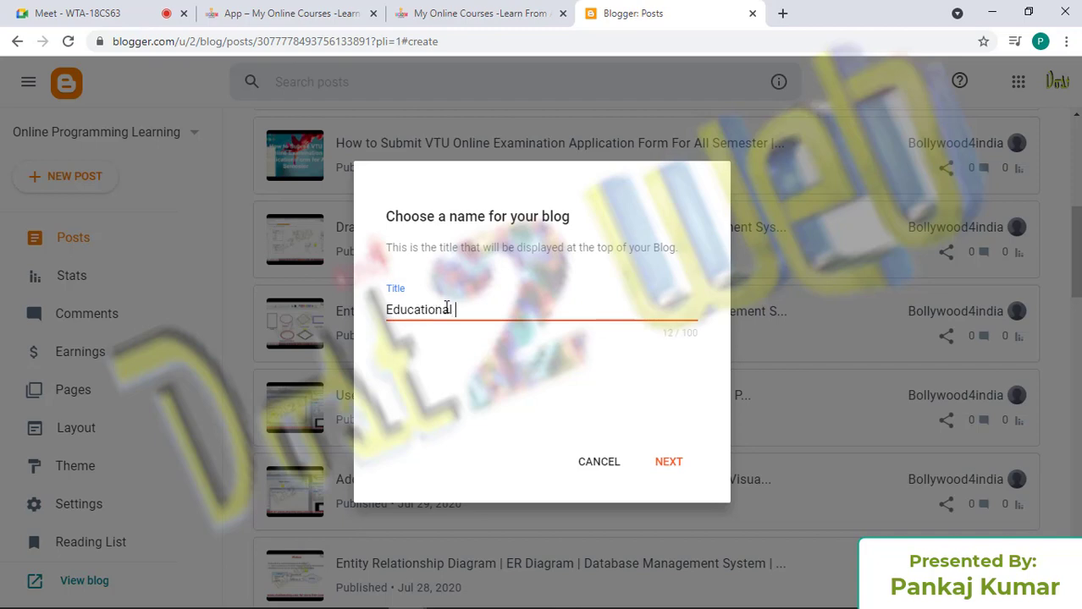
type("Blo")
key("BackSpace")
type("Tutorial")
left_click(675, 465)
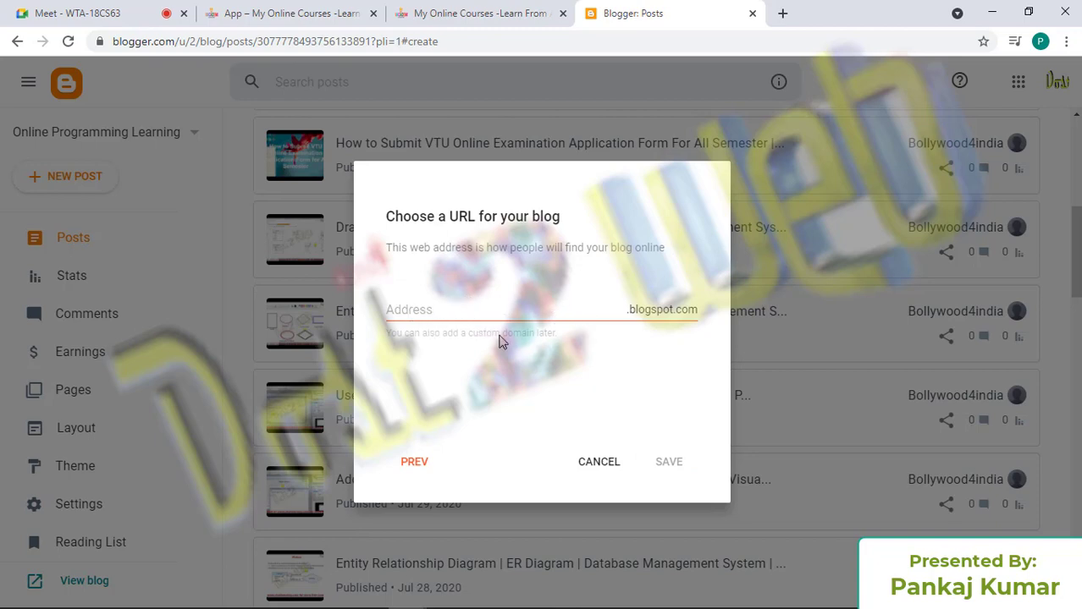
Switch to the uacademi.com tab and highlight the domain part of its full web address as a URL example
left_click(508, 12)
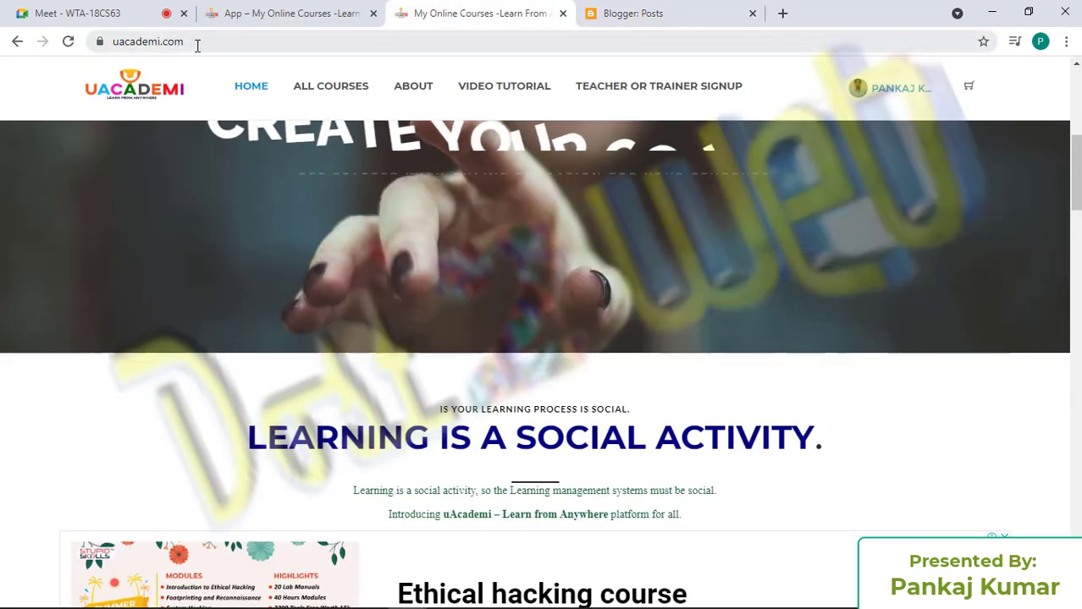
left_click(239, 42)
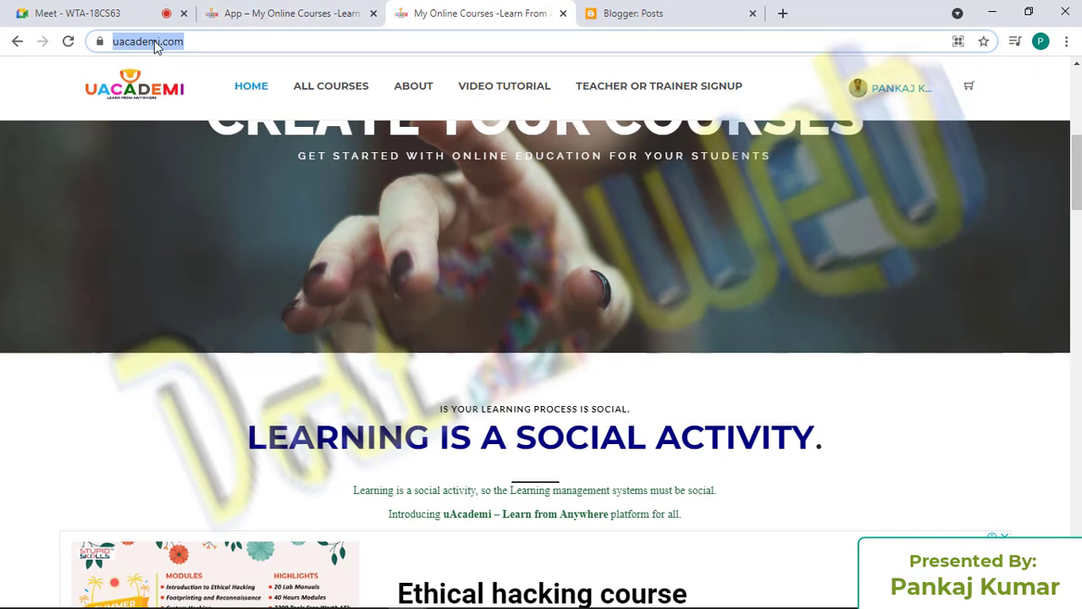
left_click(210, 46)
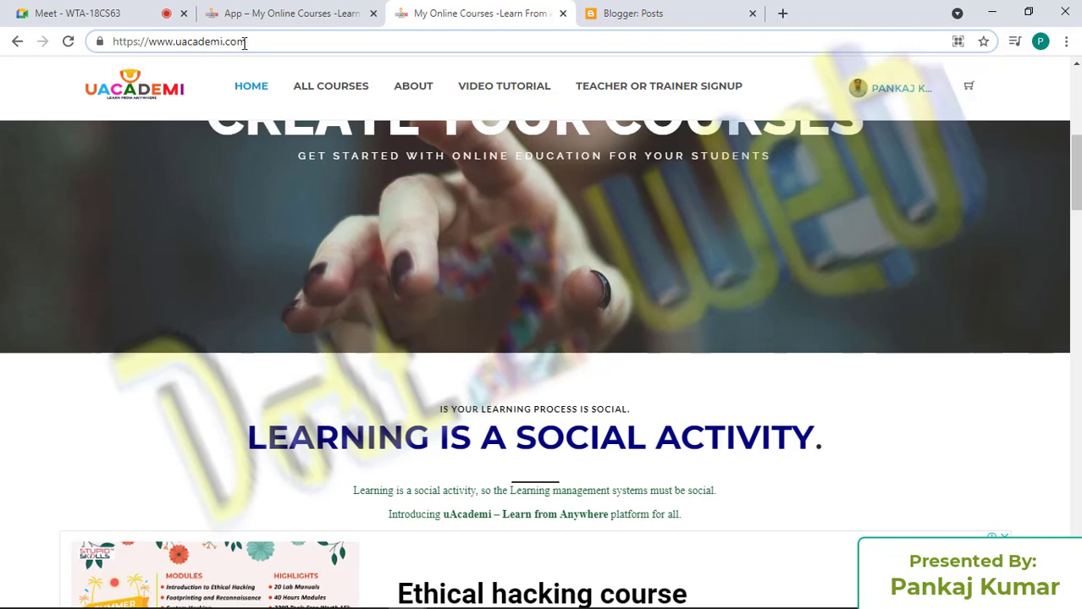
left_click(175, 41)
left_click(265, 41, "shift")
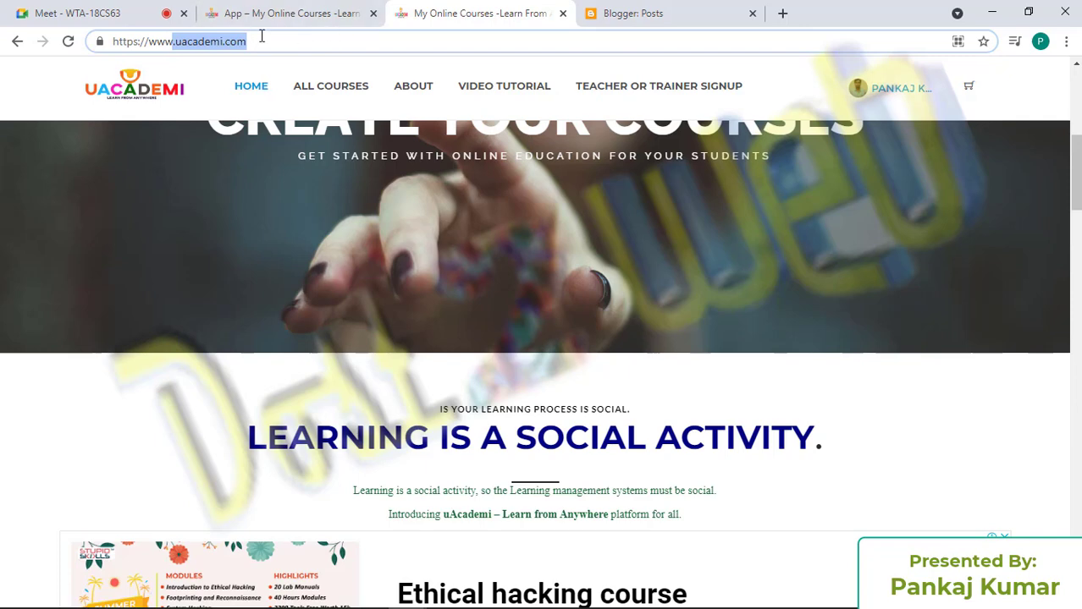
Return to the Blogger tab and enter "educationaltutoral" as the new blog's blogspot.com address
left_click(686, 9)
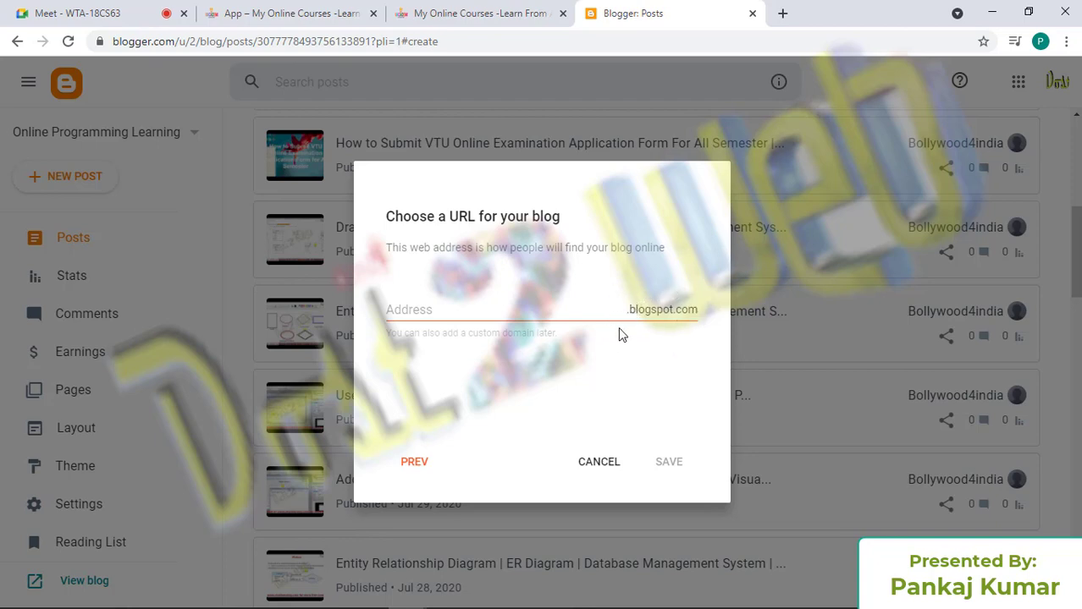
left_click(557, 312)
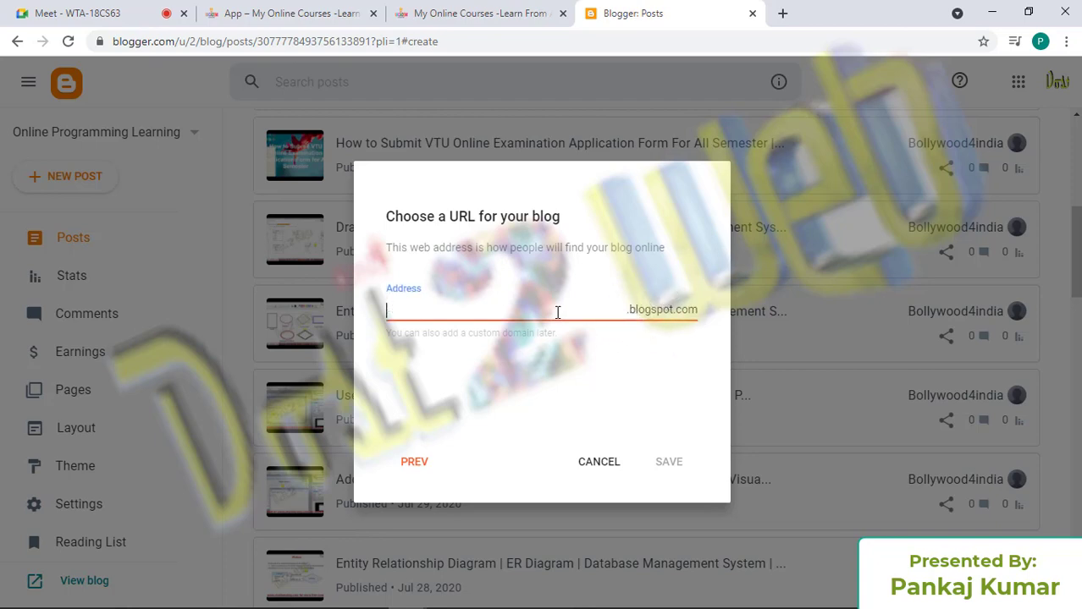
type("education")
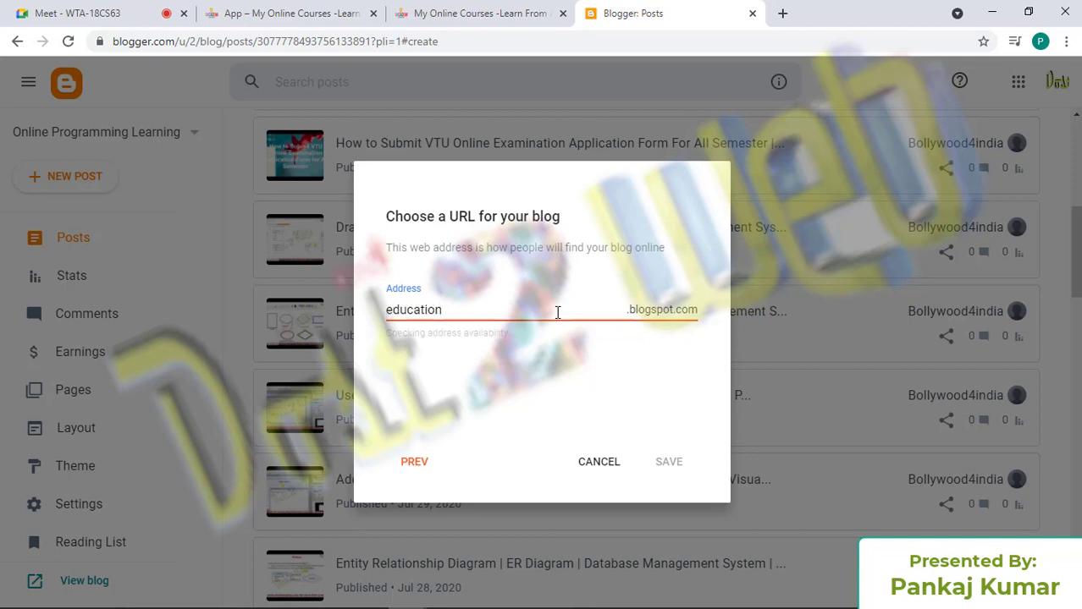
type("alt")
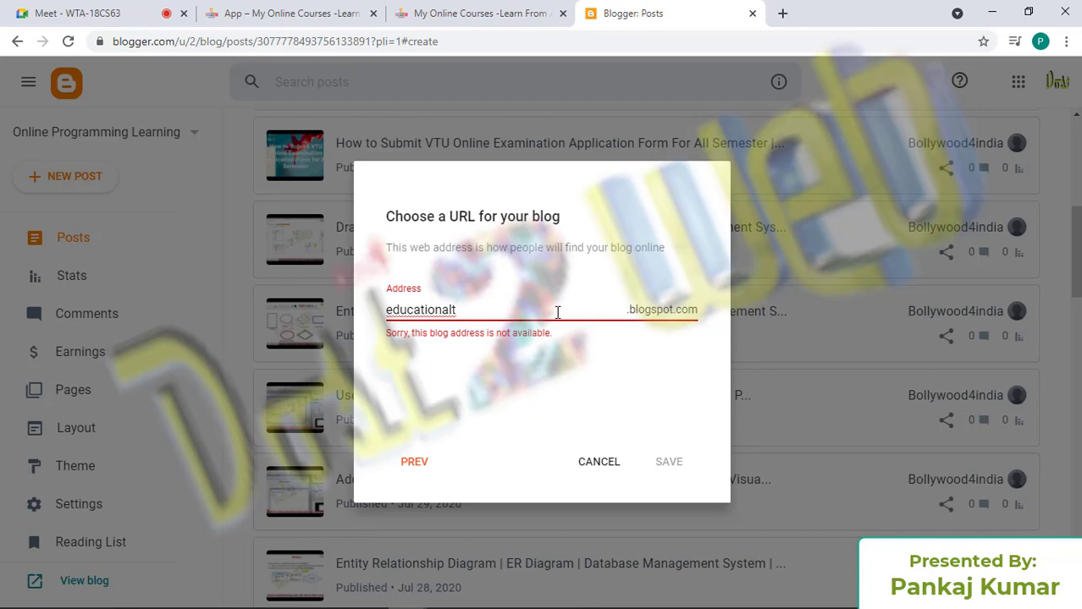
type("utoral")
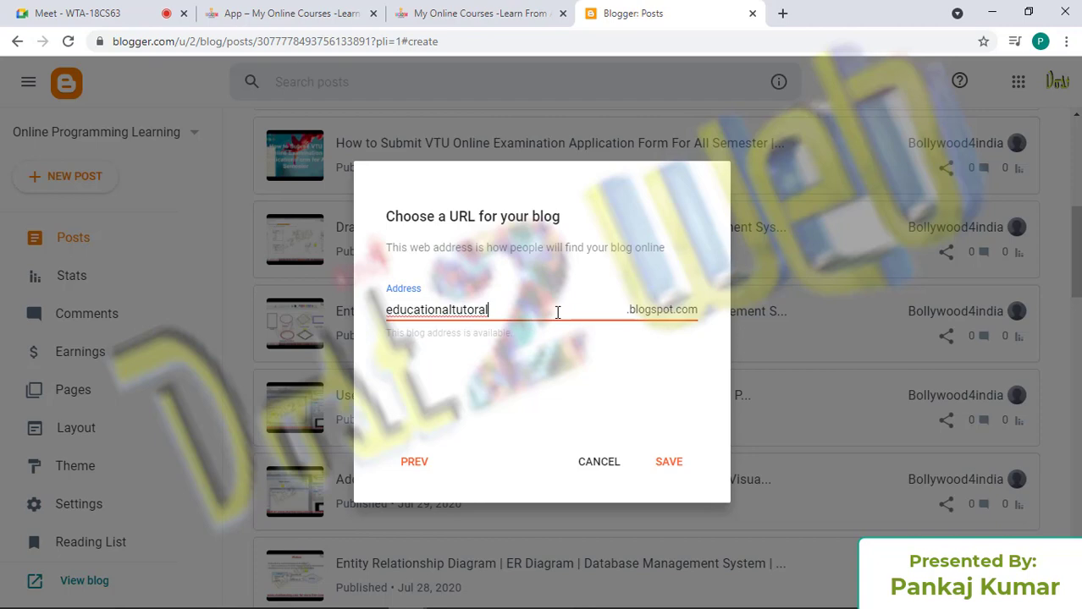
Correct the new blog's address to "educationaltutorialpk" and save the blog
left_click(481, 309)
type("i")
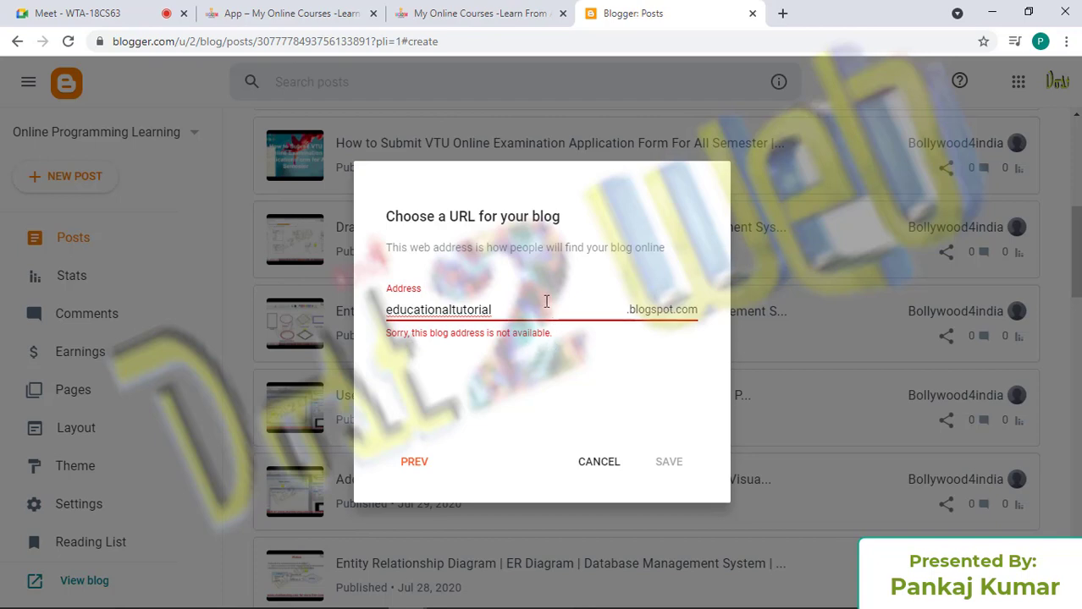
left_click(480, 311)
type("pk")
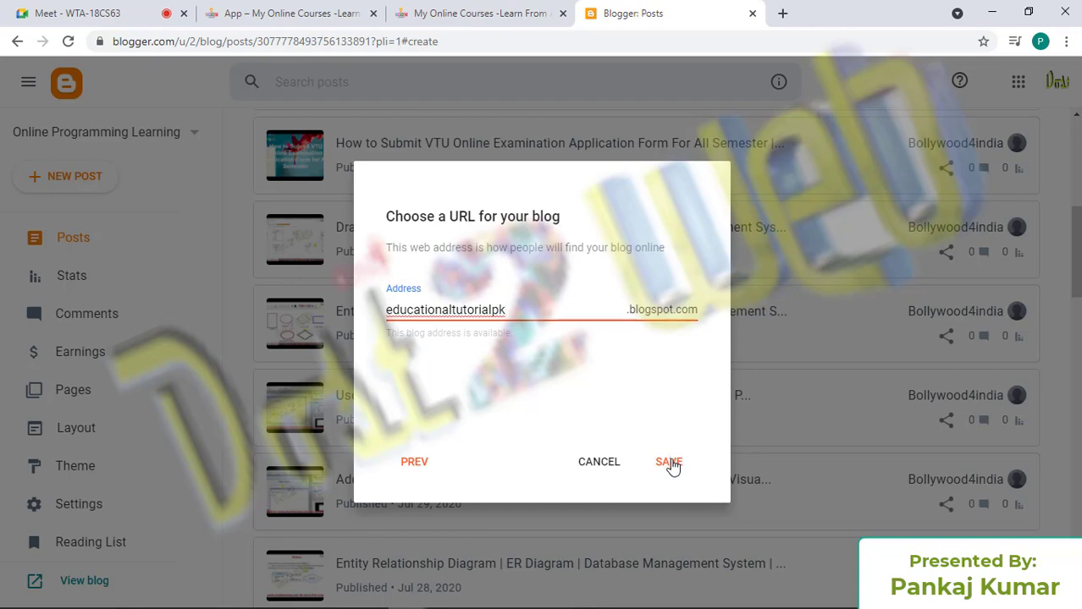
left_click(392, 335)
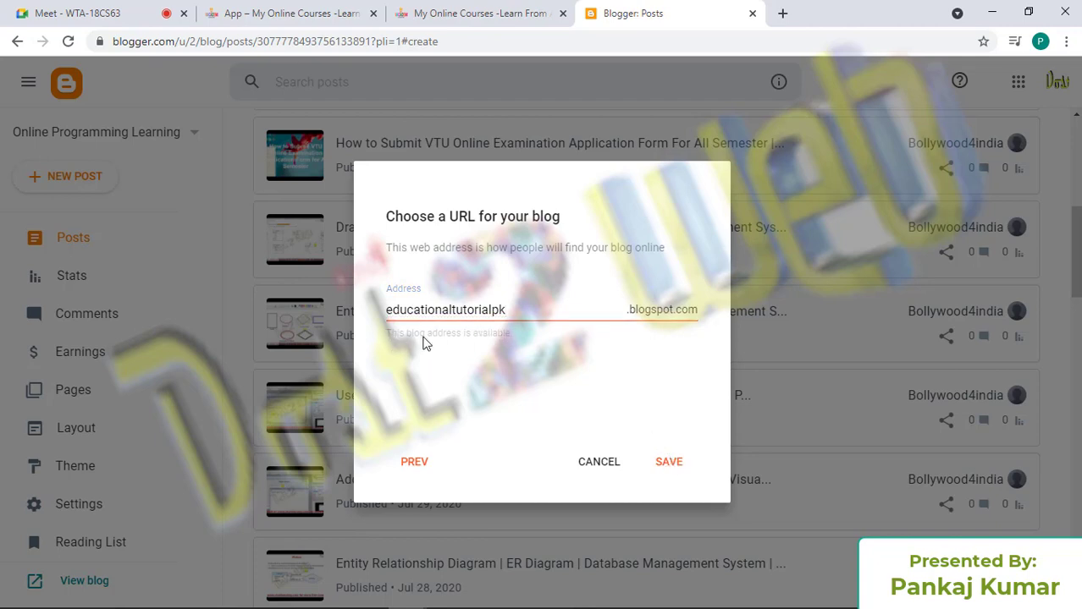
left_click(668, 461)
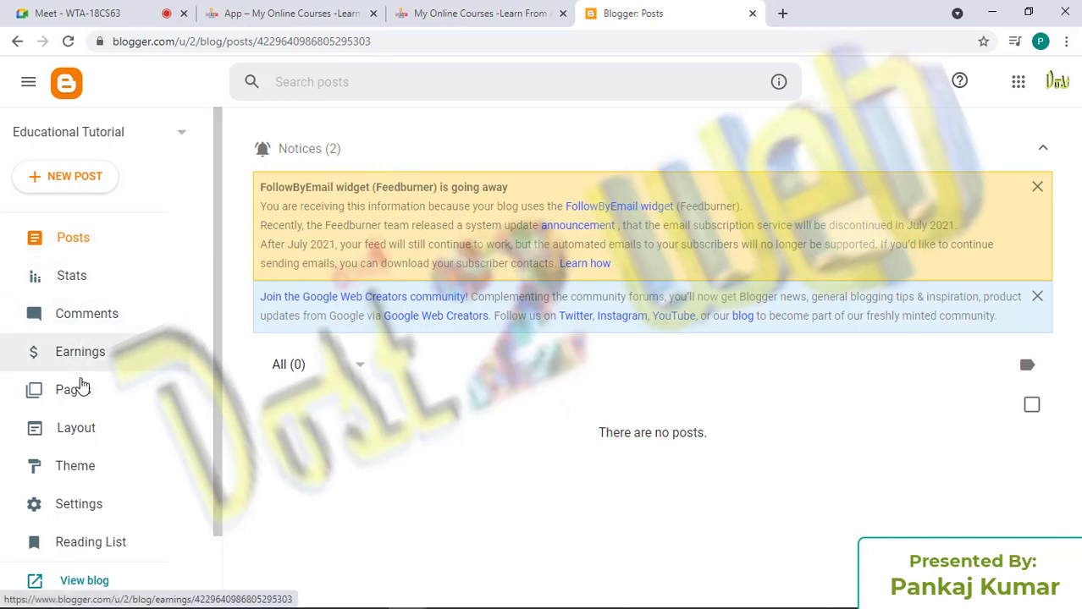
Browse the blog's theme gallery and apply the Emporio Flamingo theme
left_click(85, 476)
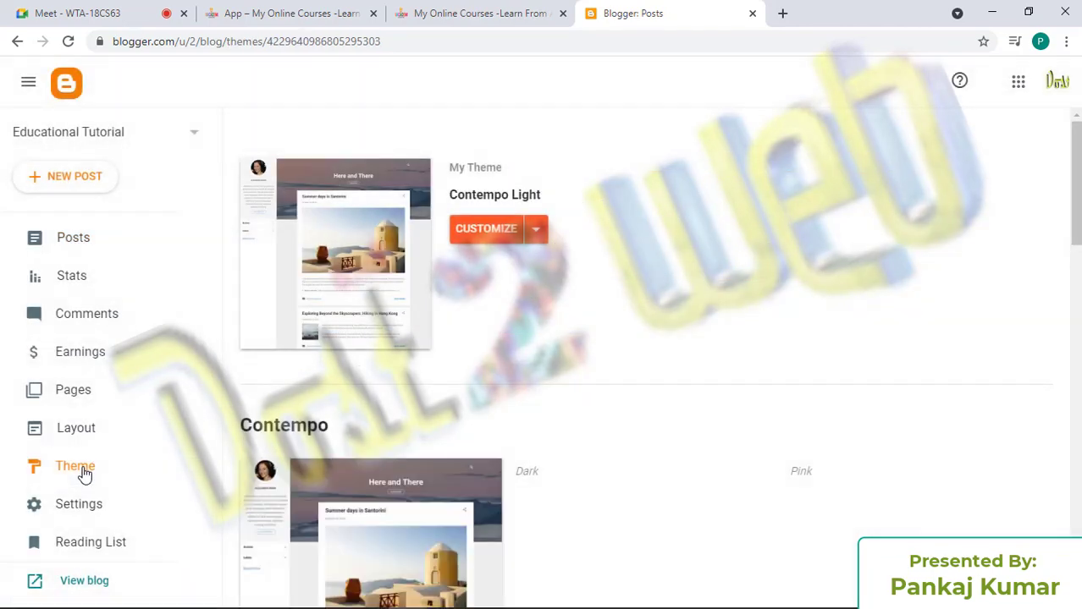
scroll(580, 249, "down", 5)
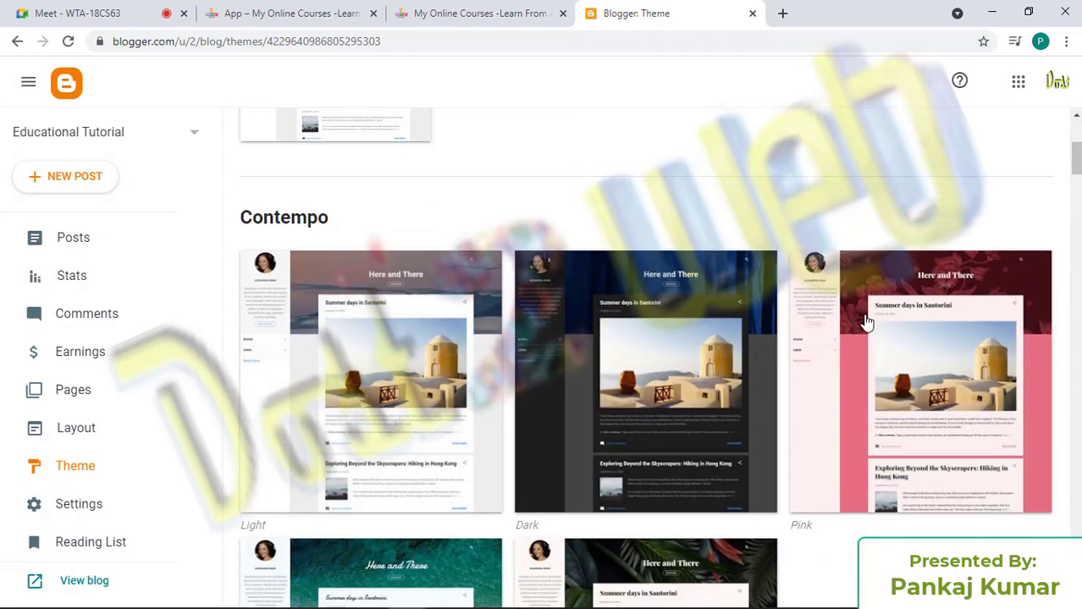
scroll(476, 334, "down", 7)
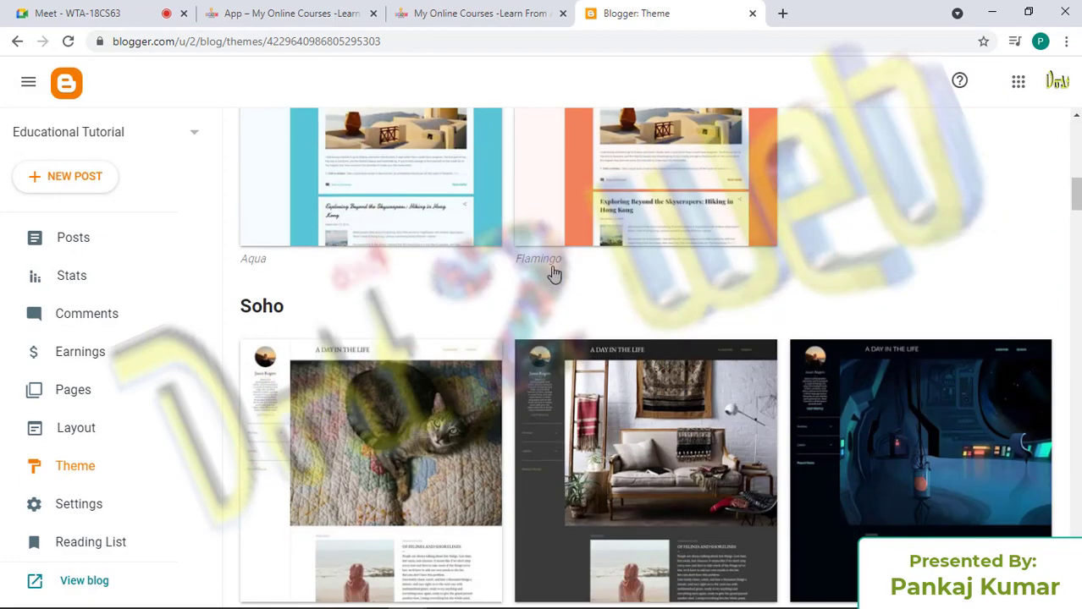
scroll(463, 282, "down", 7)
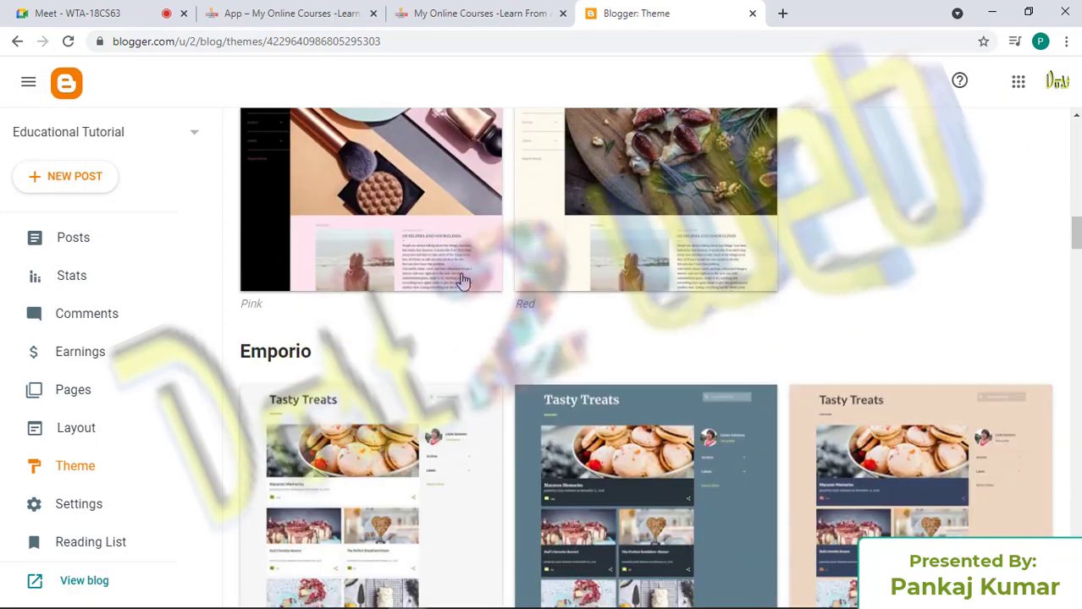
scroll(463, 282, "down", 1)
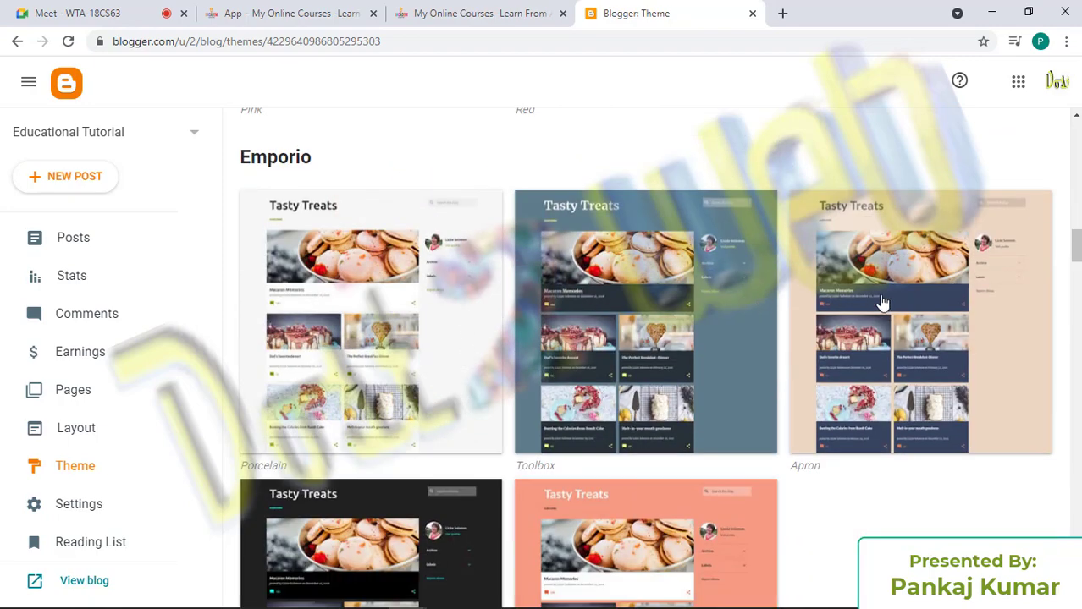
scroll(576, 264, "down", 2)
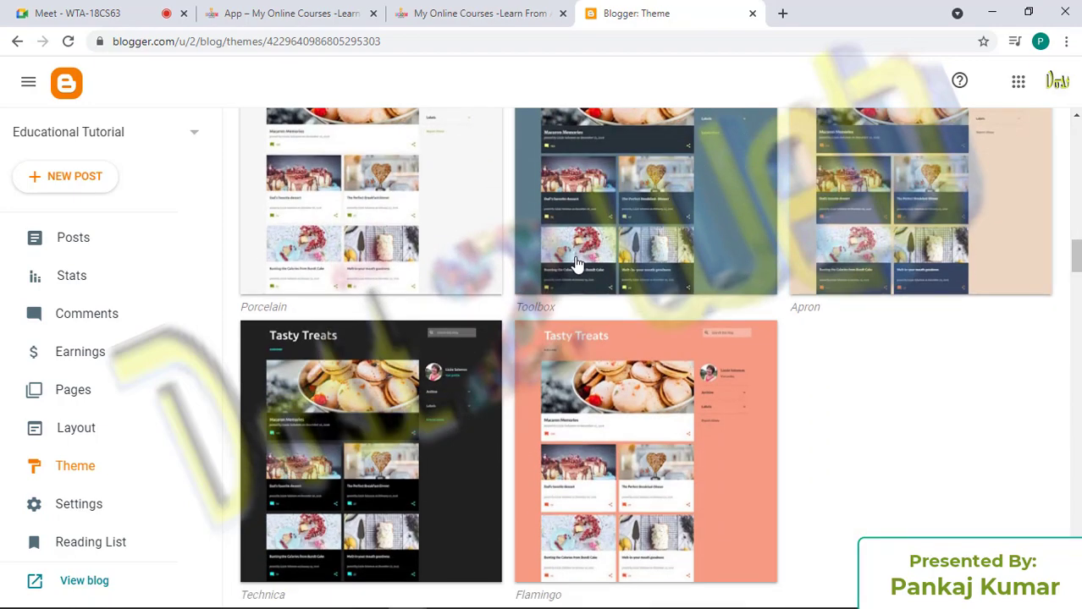
scroll(576, 264, "down", 5)
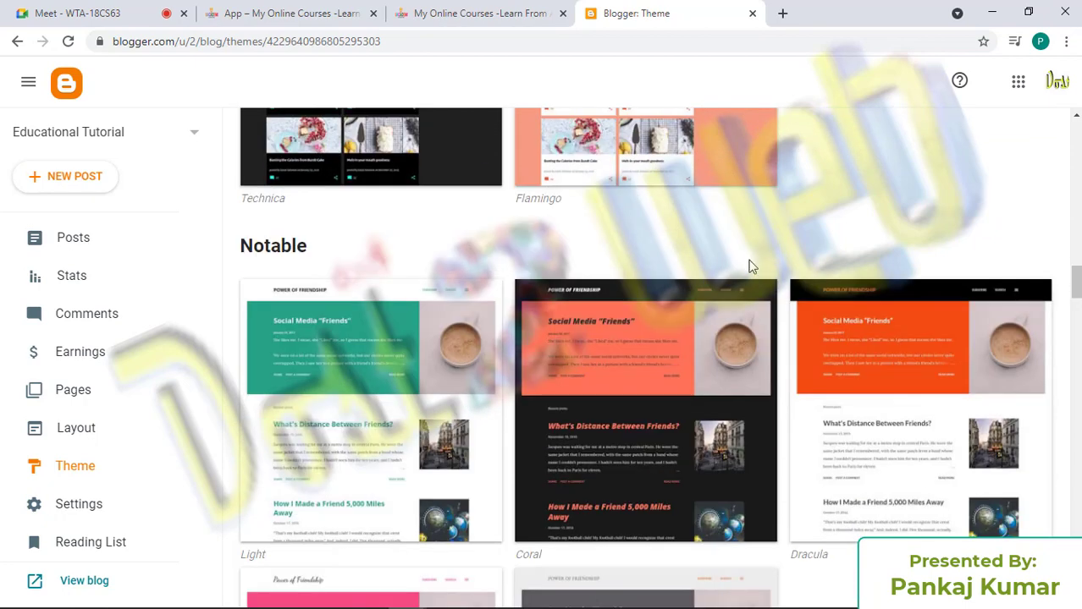
scroll(735, 268, "up", 2)
left_click(628, 242)
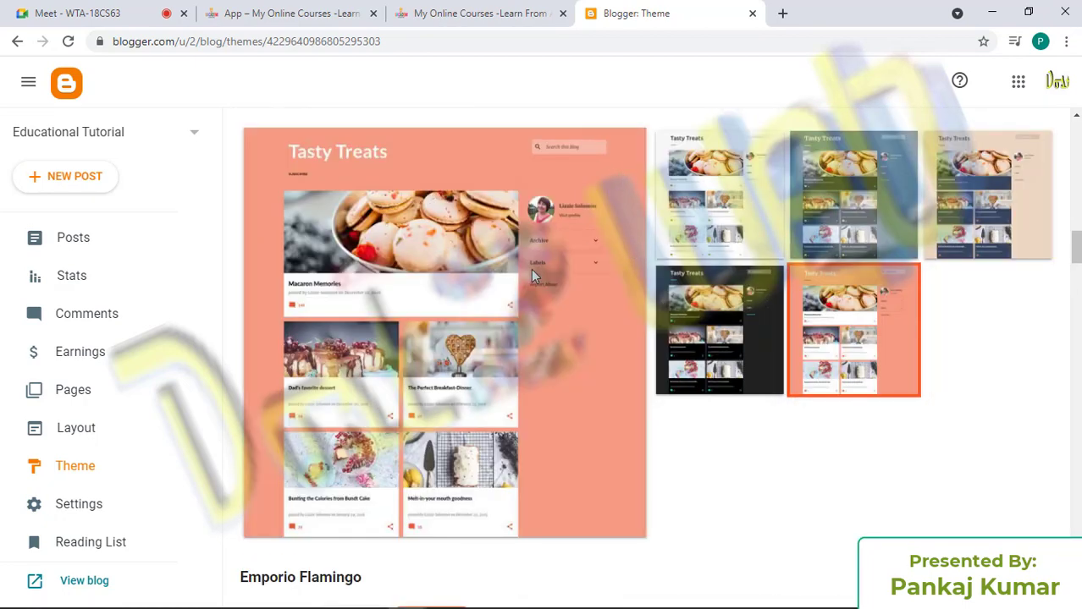
scroll(561, 191, "down", 2)
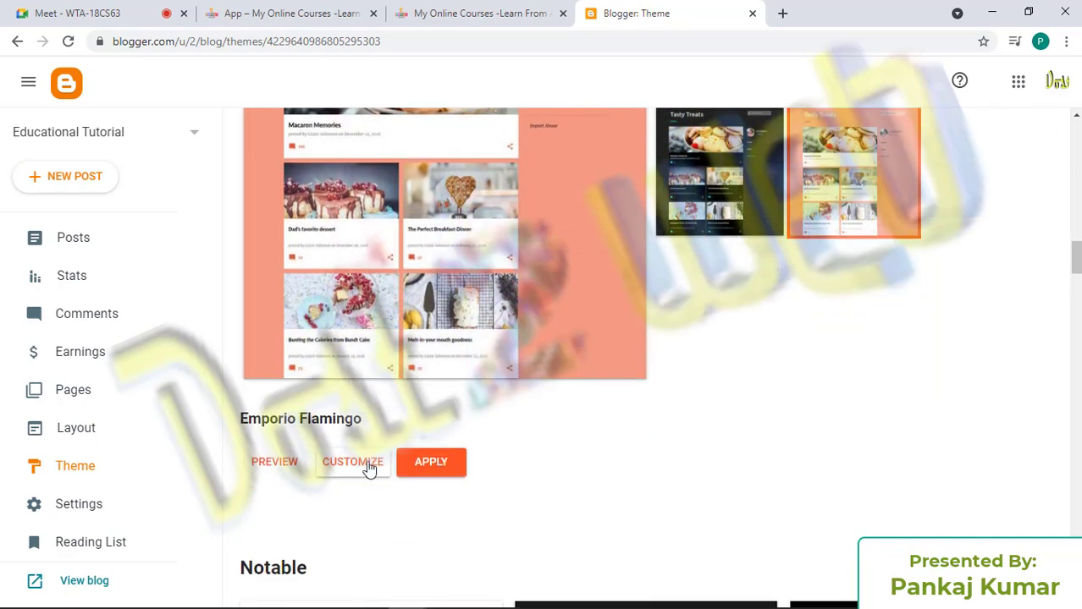
left_click(434, 463)
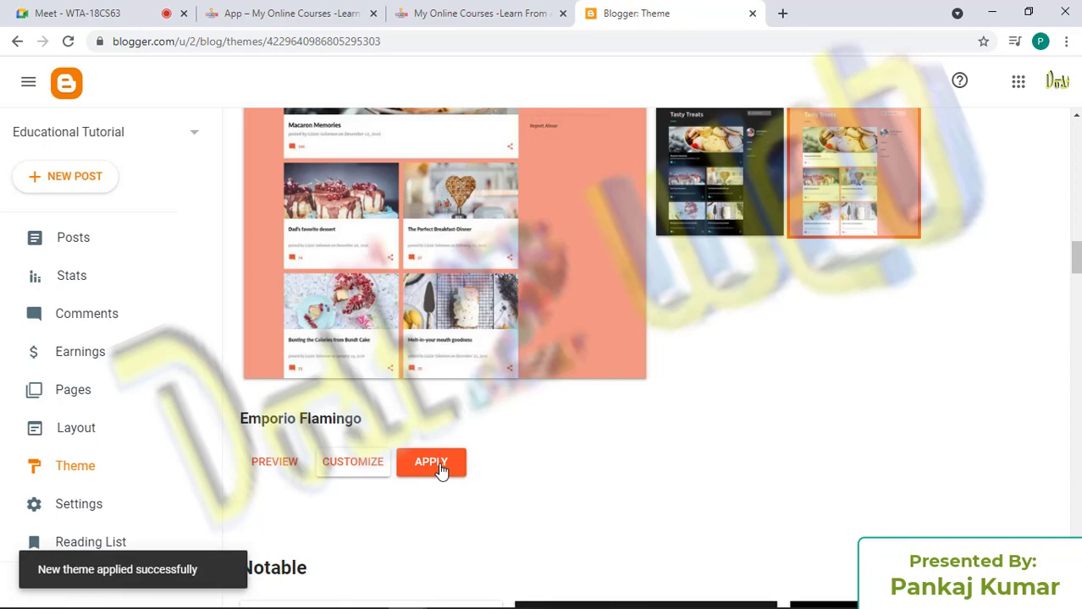
Choose Educational Tutorial from the list of blogs and start a new post in it
scroll(548, 336, "up", 15)
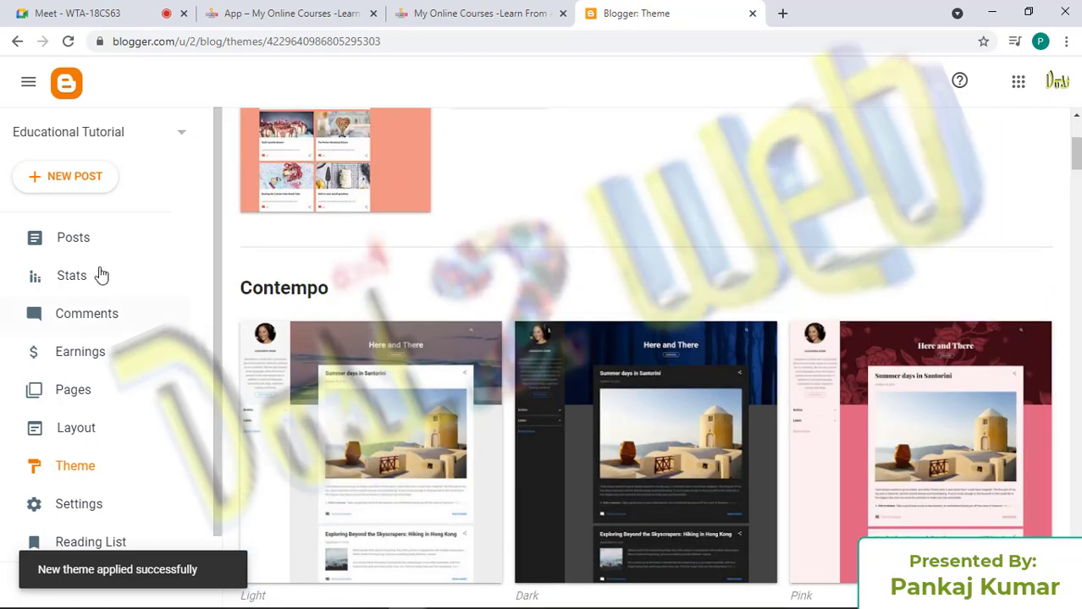
left_click(184, 136)
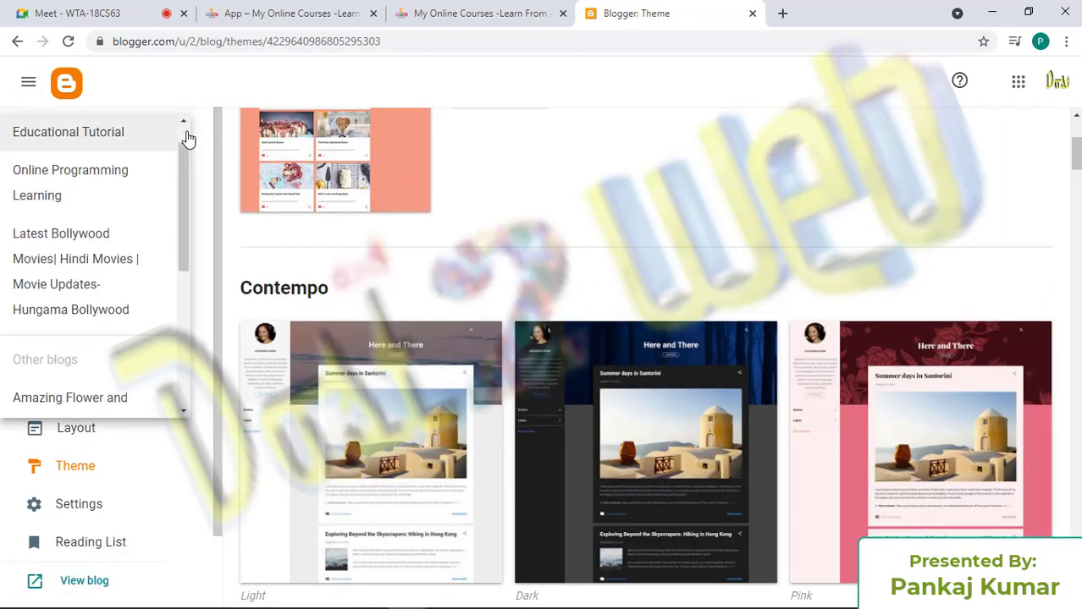
left_click(71, 134)
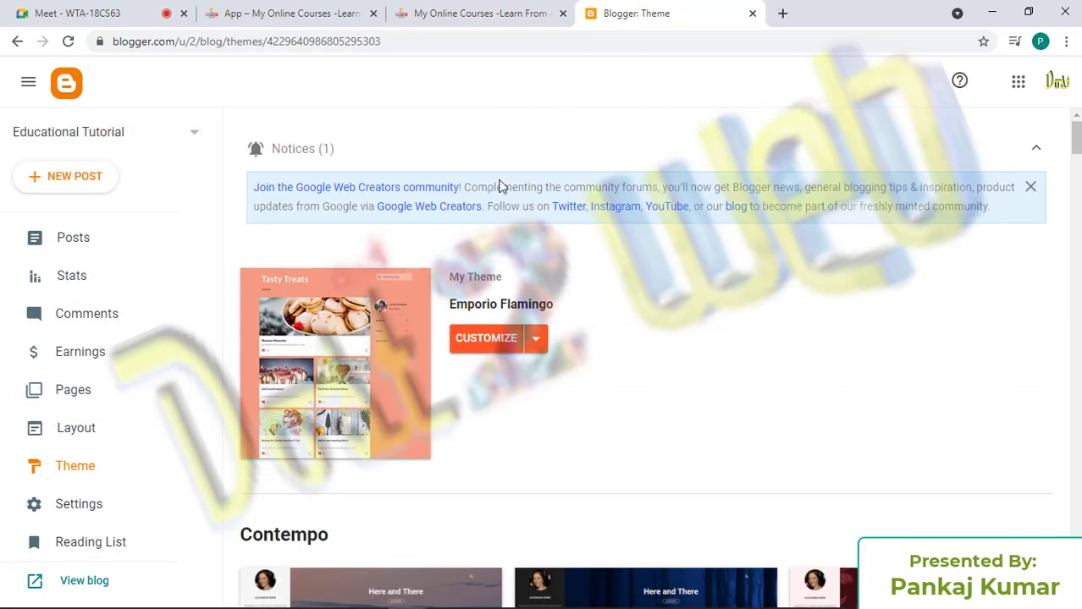
left_click(85, 240)
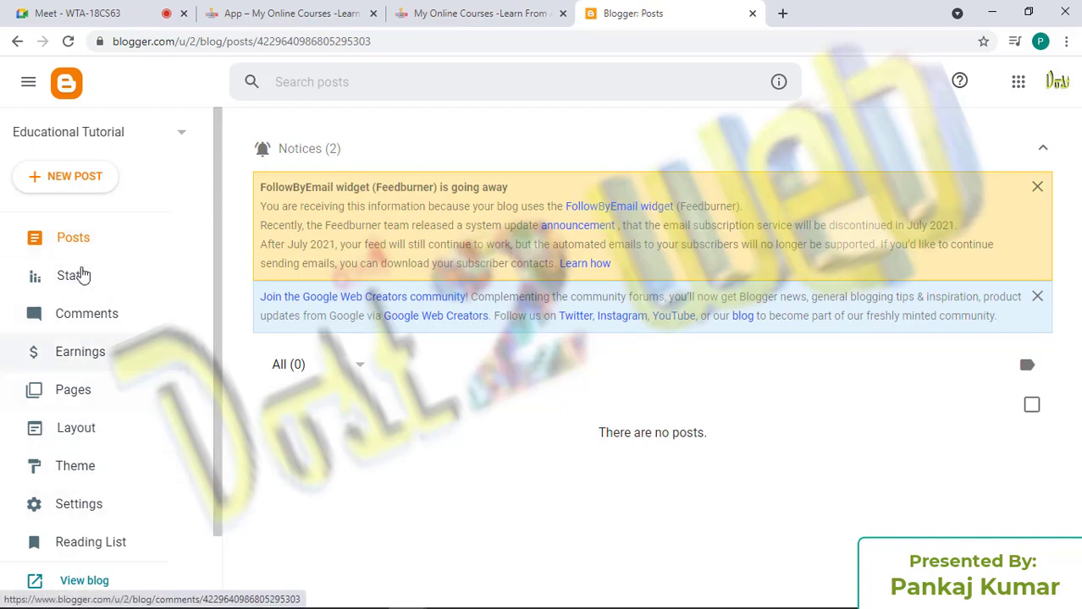
left_click(68, 178)
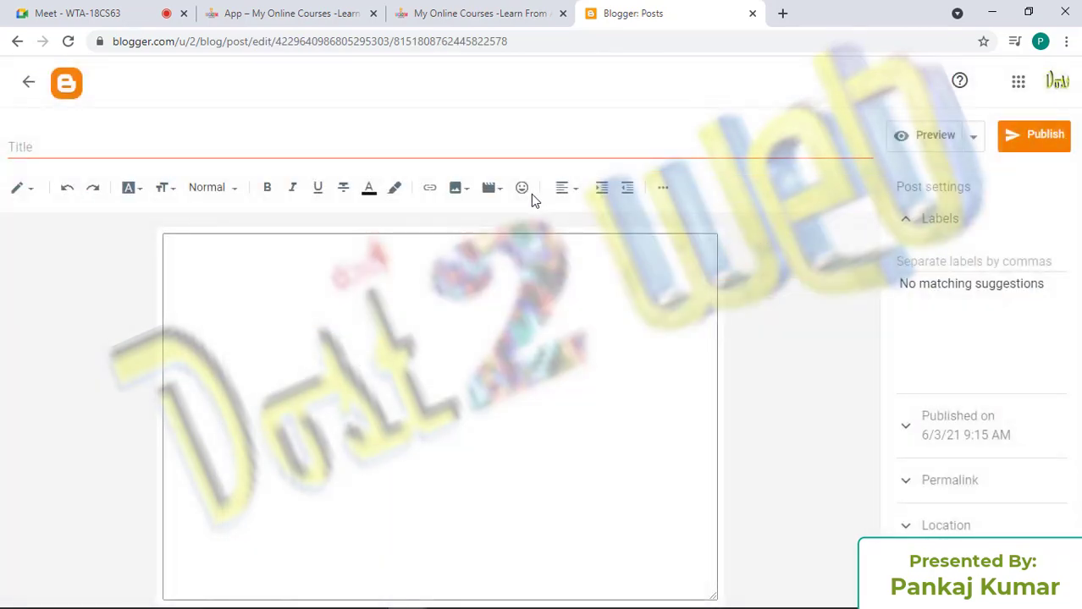
Title the new post "Educational Tutorial"
left_click(31, 148)
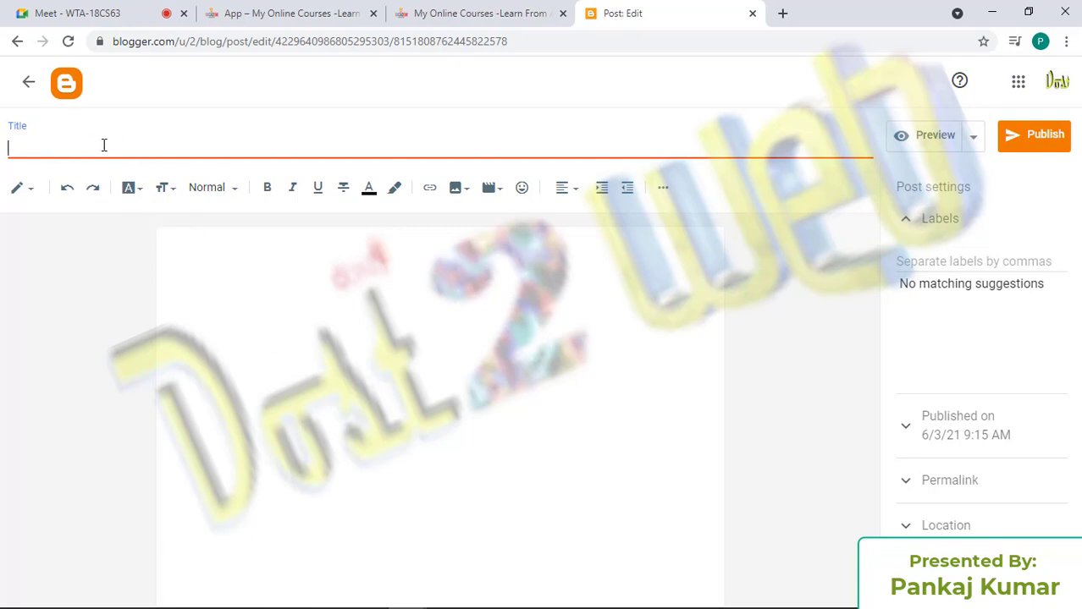
left_click(266, 288)
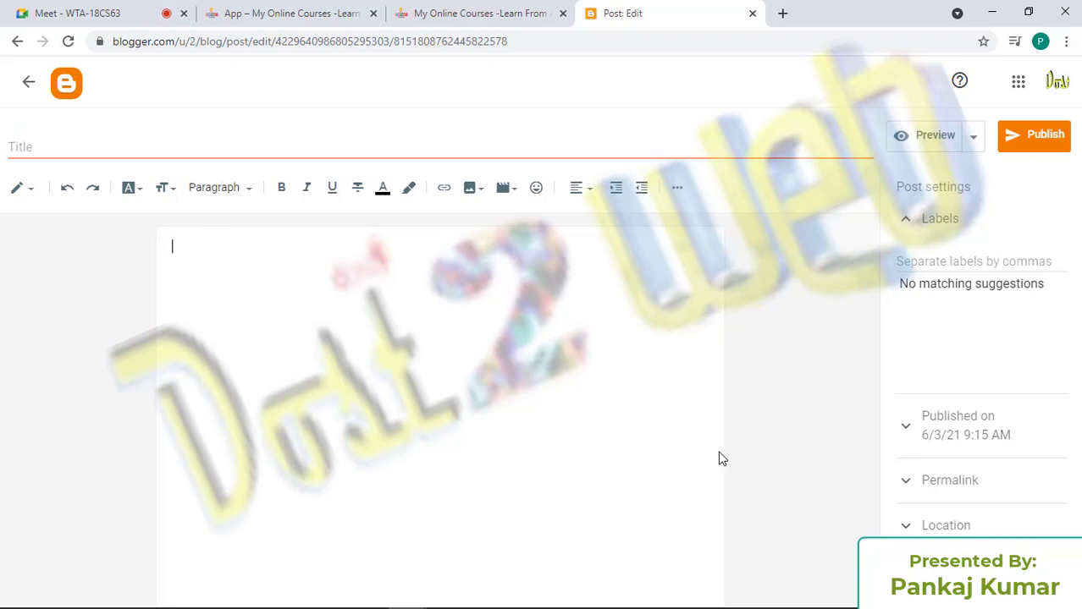
left_click(174, 141)
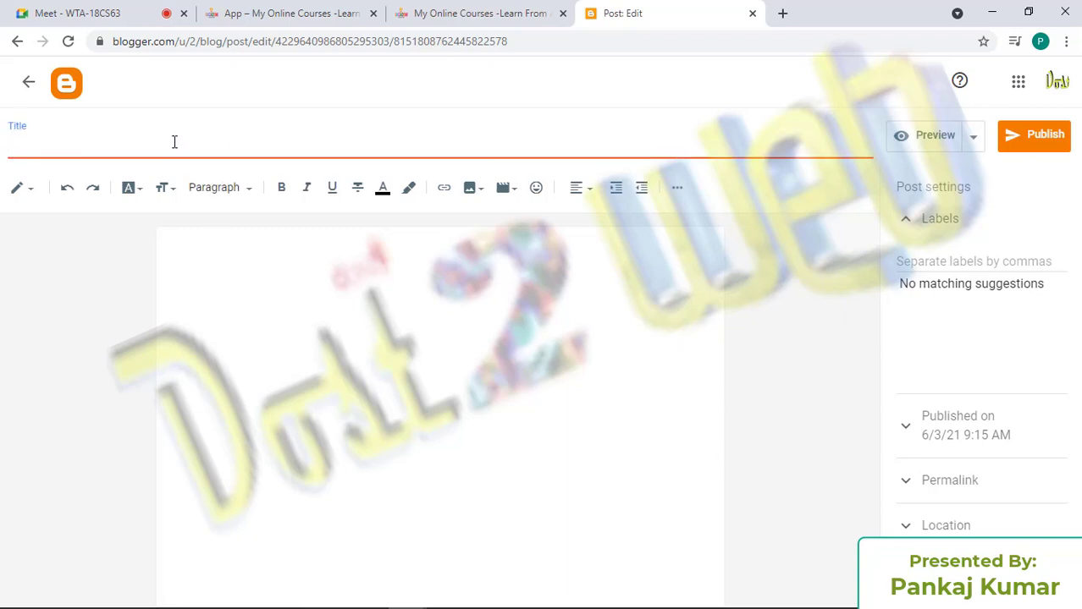
type("Educational ")
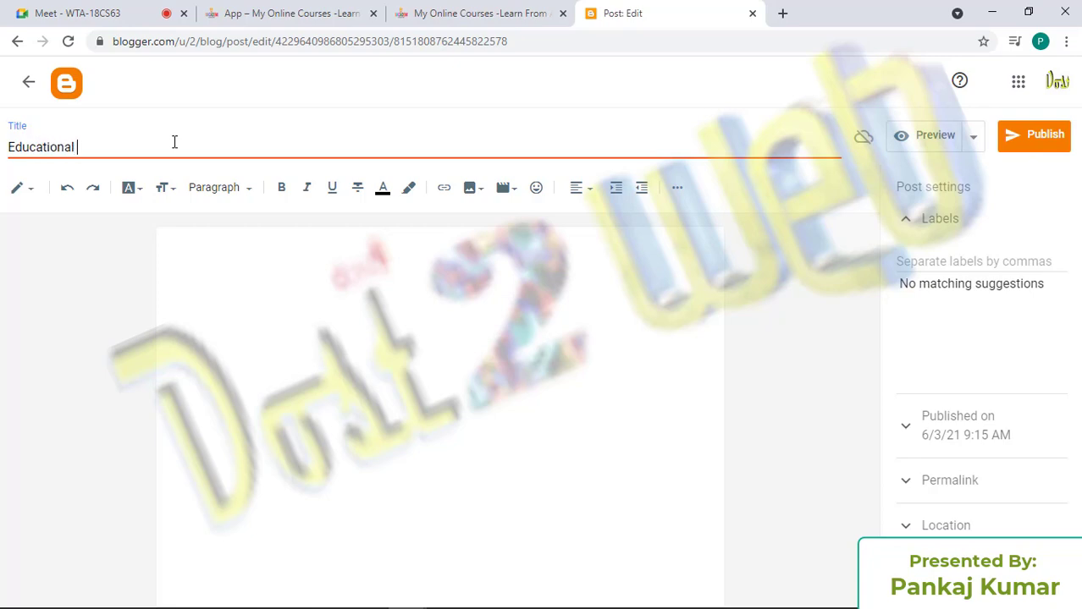
type("Tutorial")
Copy the whole post title and paste it into the post body
key("ctrl+a")
key("ctrl+c")
left_click(336, 364)
key("ctrl+v")
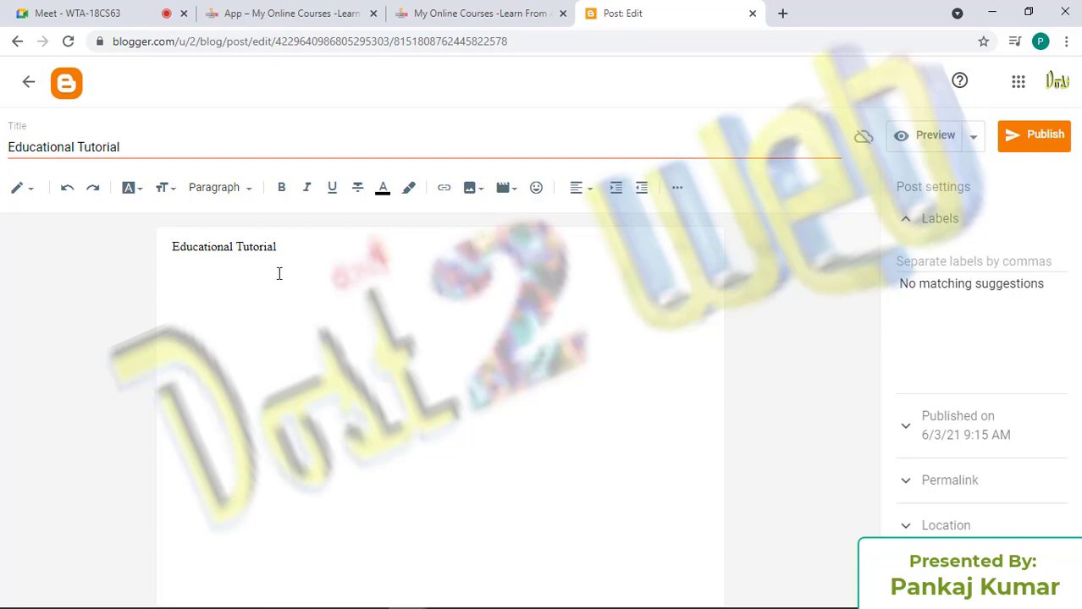
Make the "Educational Tutorial" line in the post body bold and give it the Heading style
triple_click(241, 250)
left_click(281, 187)
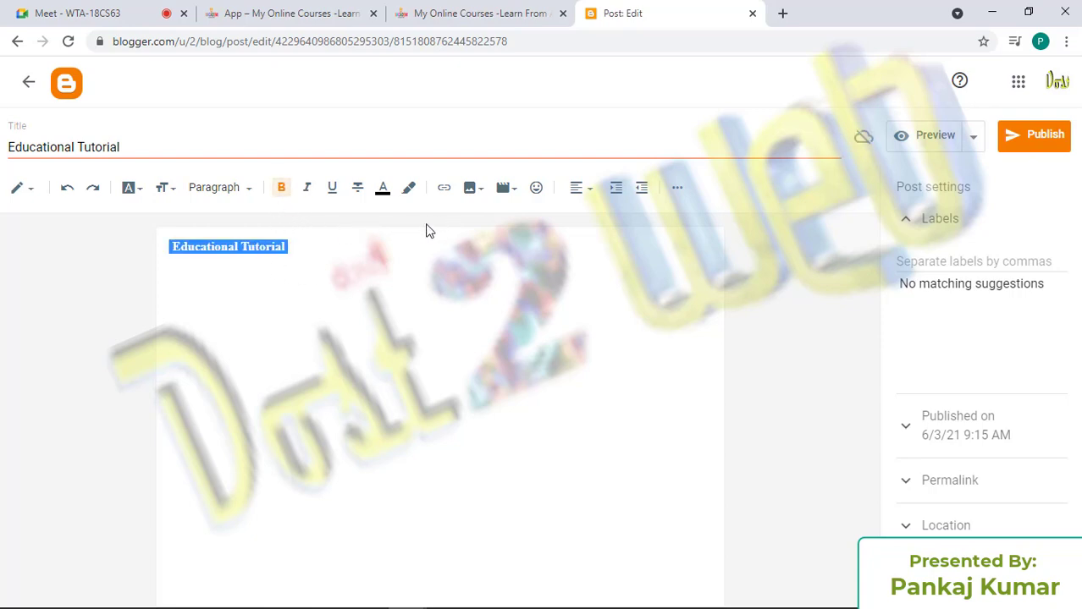
left_click(247, 193)
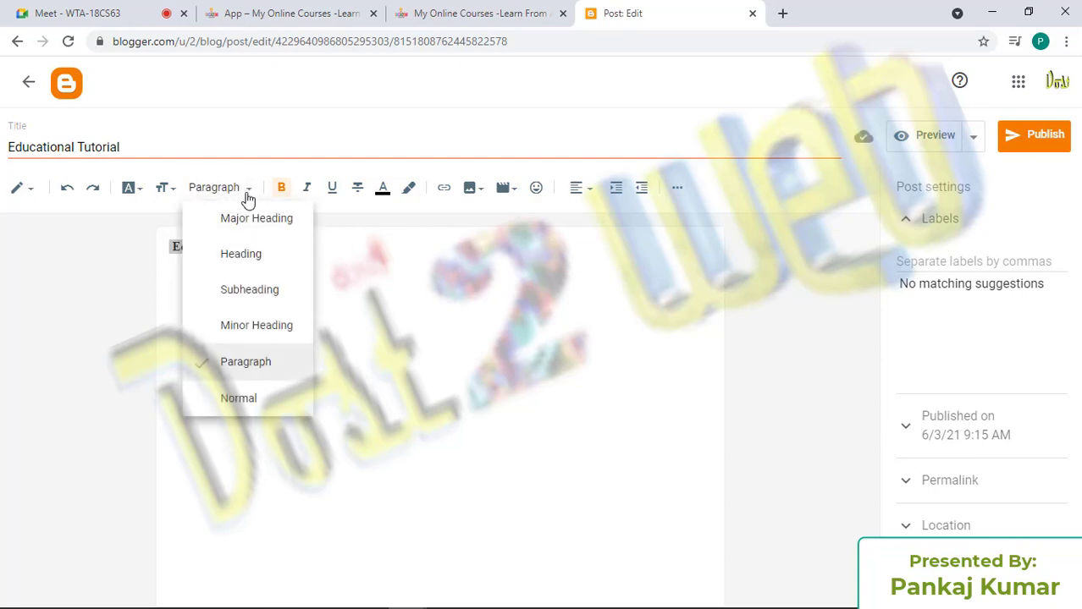
left_click(270, 260)
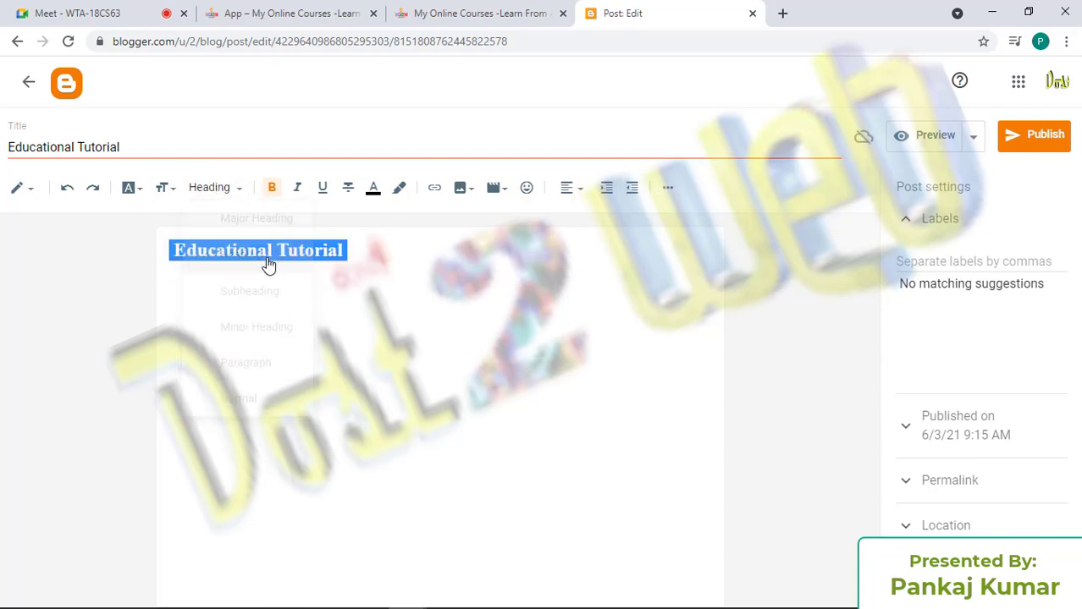
Set the text color of the entire heading in the post body to pure blue
left_click(337, 246)
left_click_drag(343, 250, 167, 252)
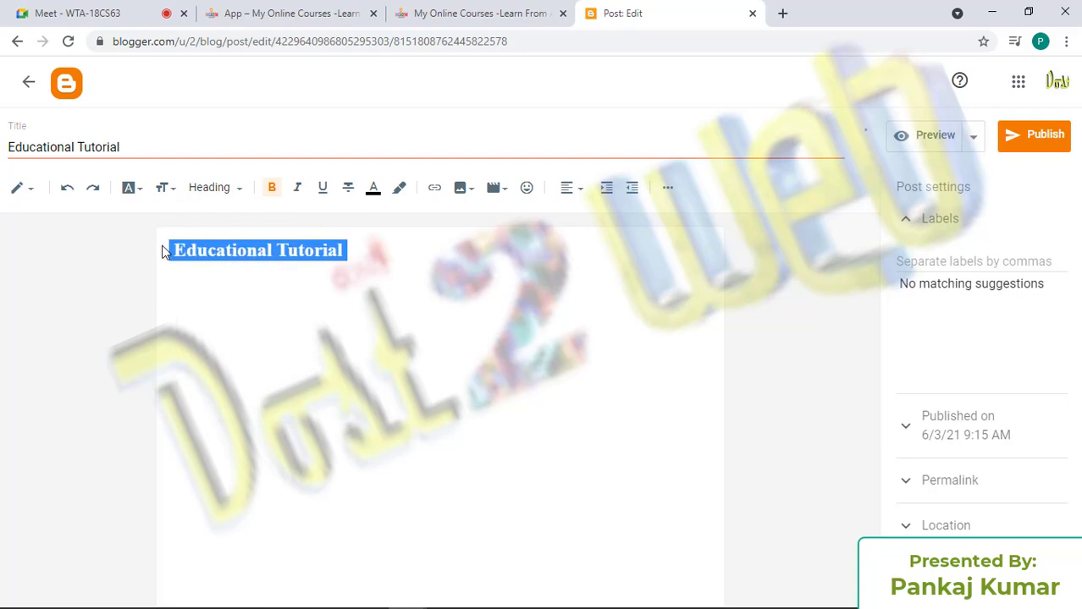
left_click(375, 188)
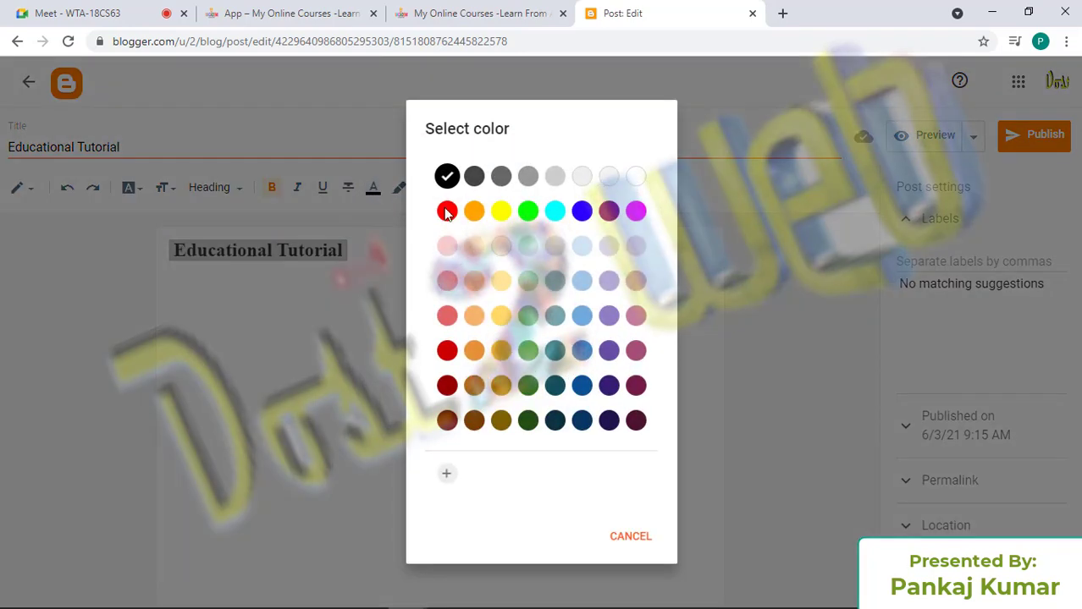
left_click(582, 212)
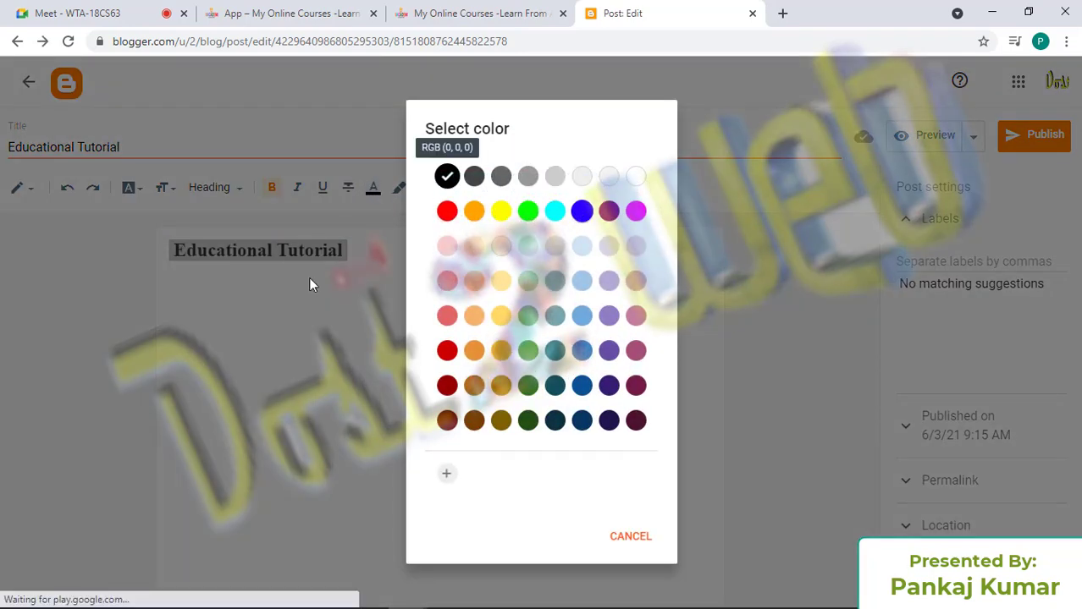
Insert the image india.png from the computer on a new line below the "Educational Tutorial" heading in the post body
left_click(369, 257)
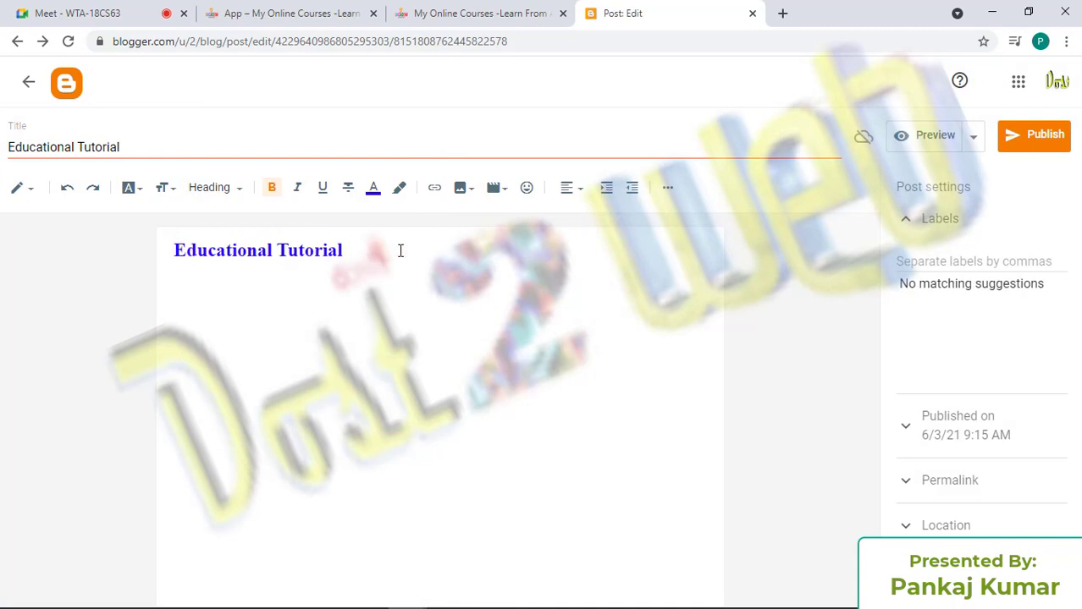
key("Return")
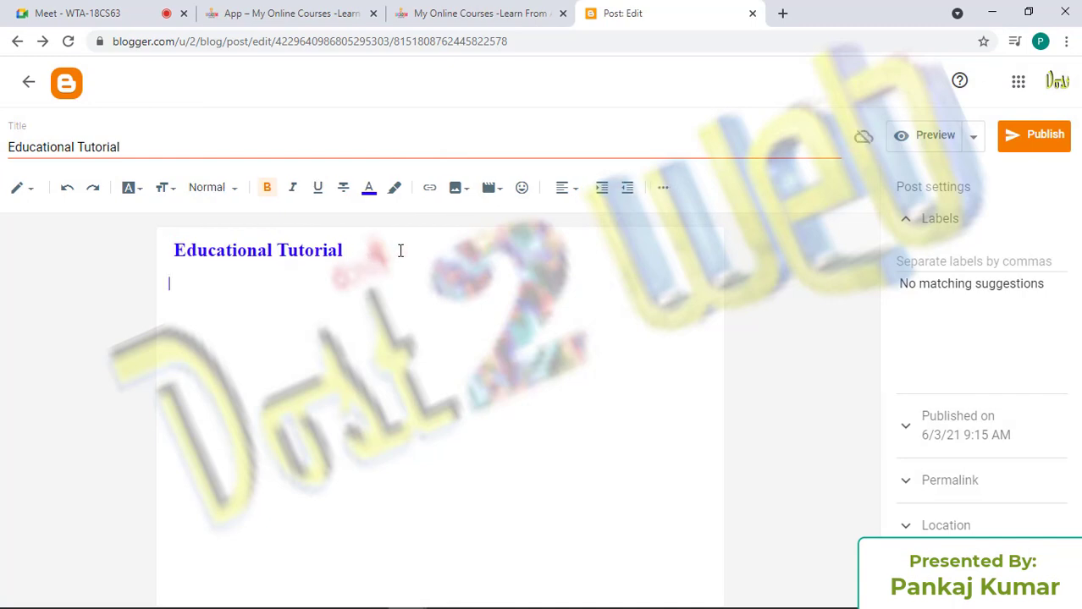
left_click(457, 188)
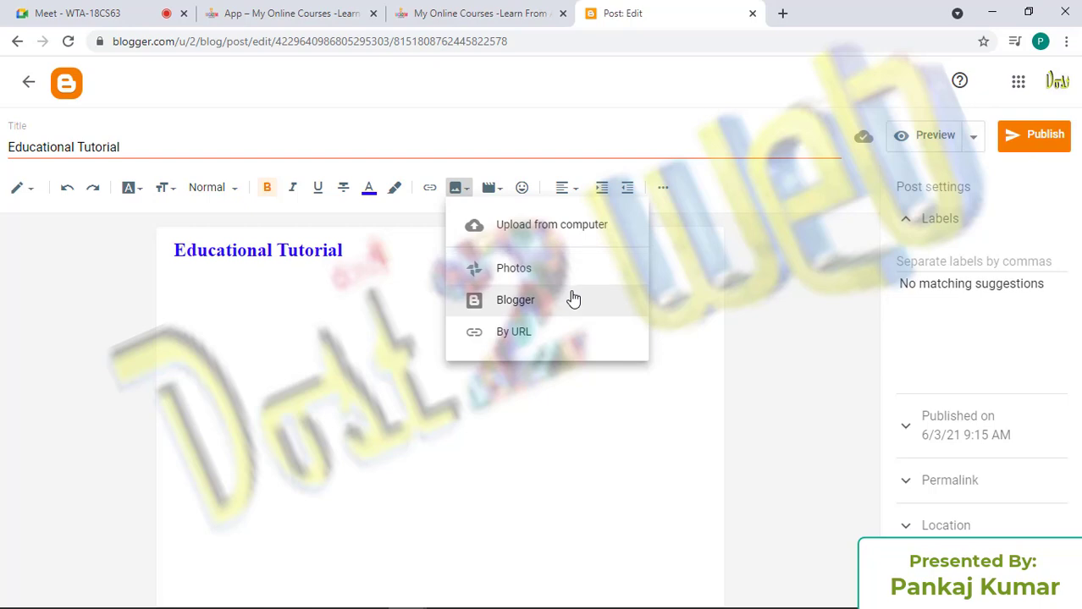
left_click(558, 235)
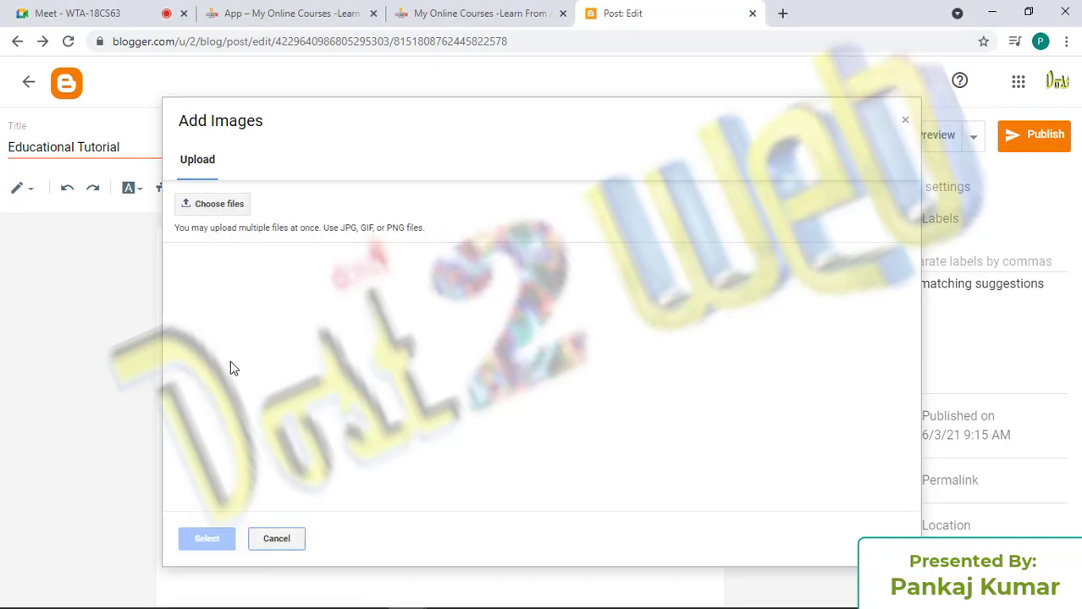
left_click(221, 216)
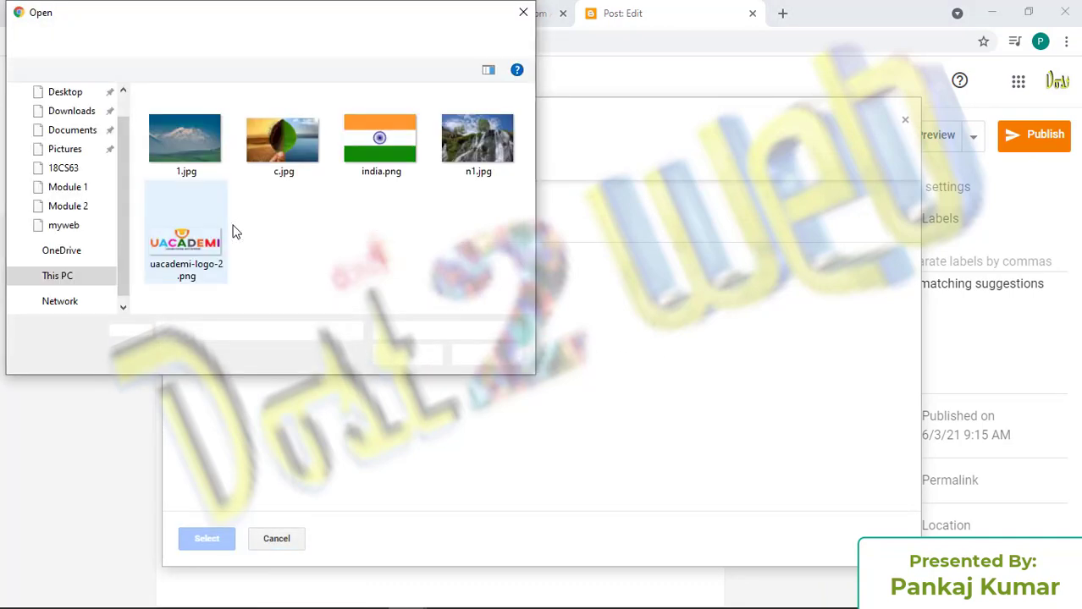
left_click(493, 117)
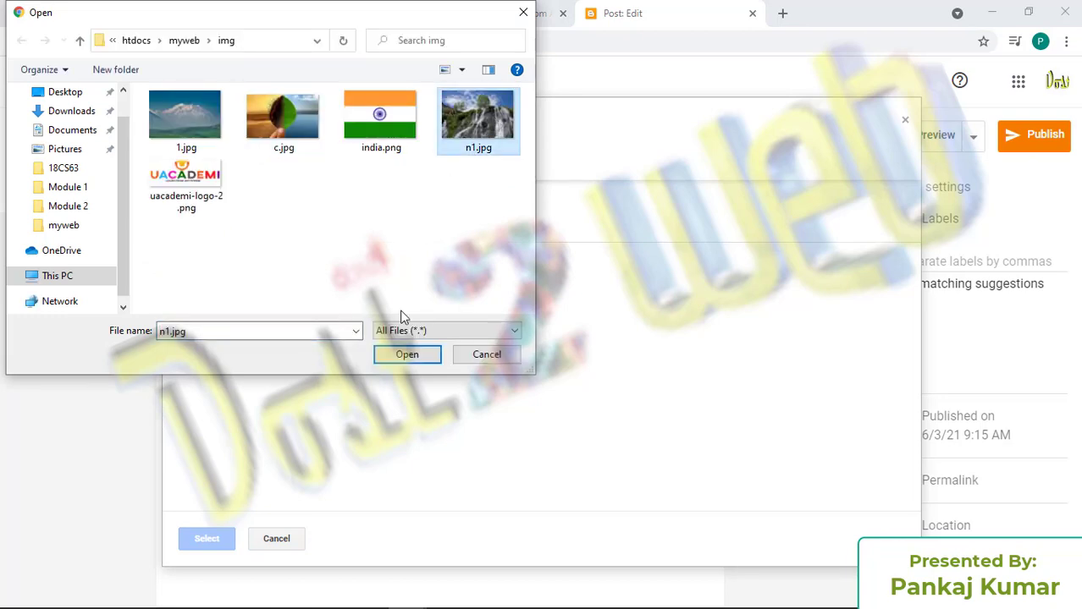
left_click(380, 119)
left_click(410, 355)
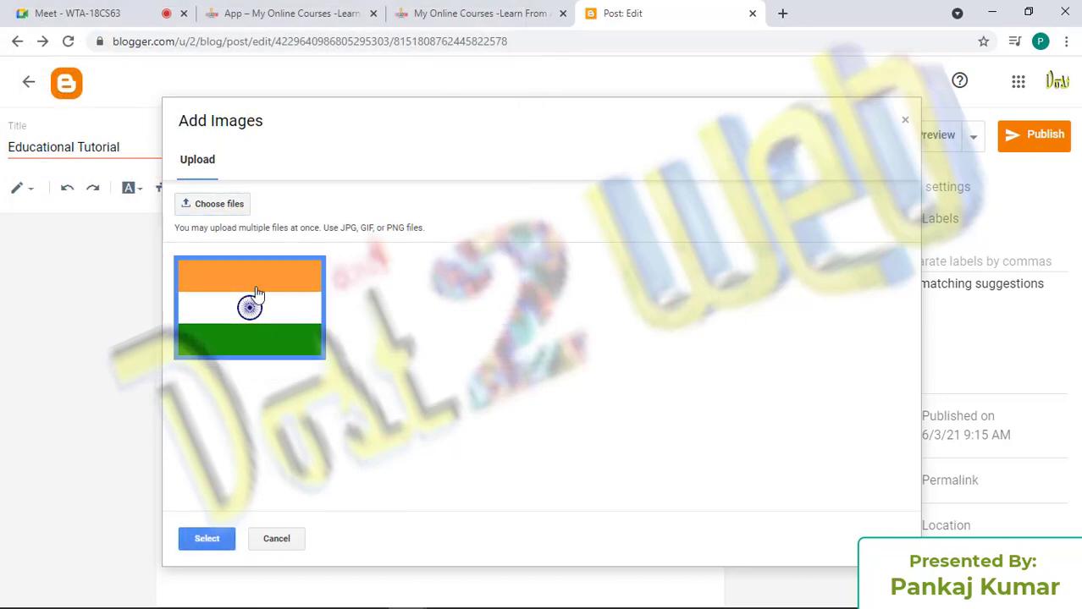
left_click(207, 538)
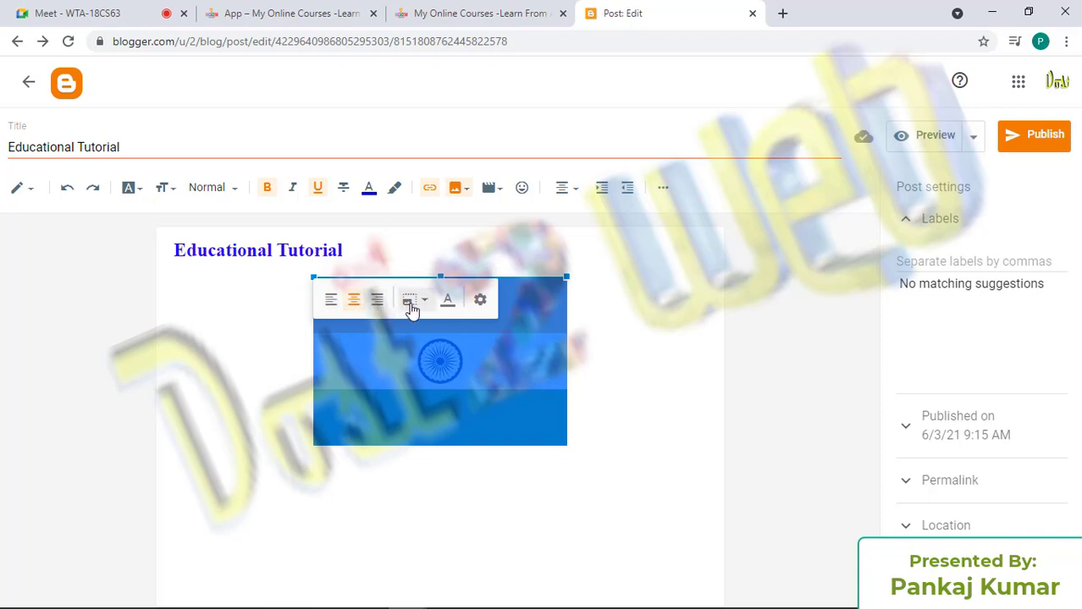
Enlarge the inserted flag image in the post body to the Extra large size
left_click(413, 306)
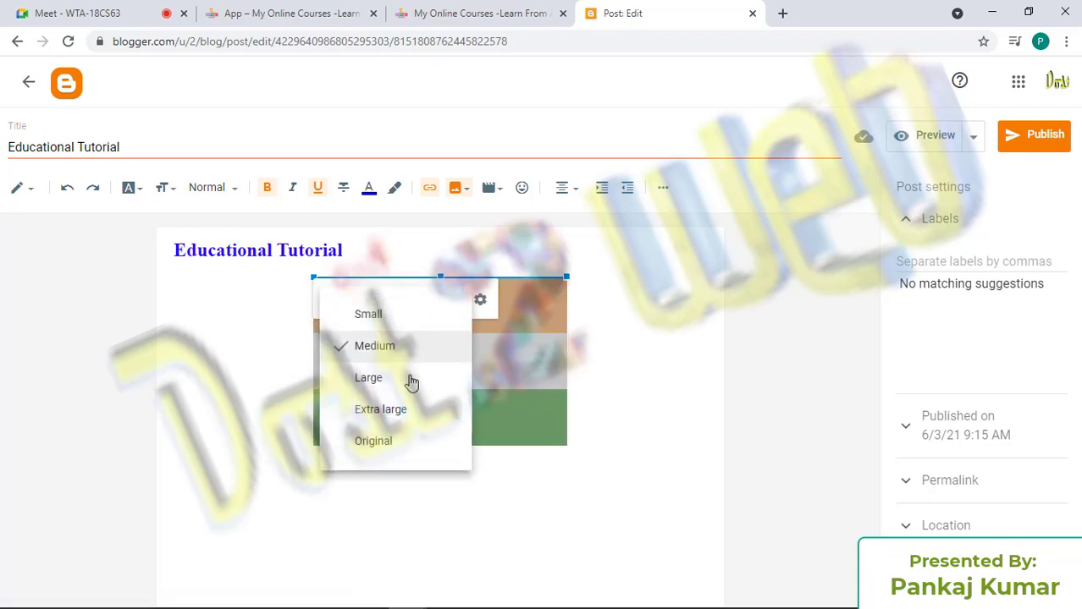
left_click(409, 381)
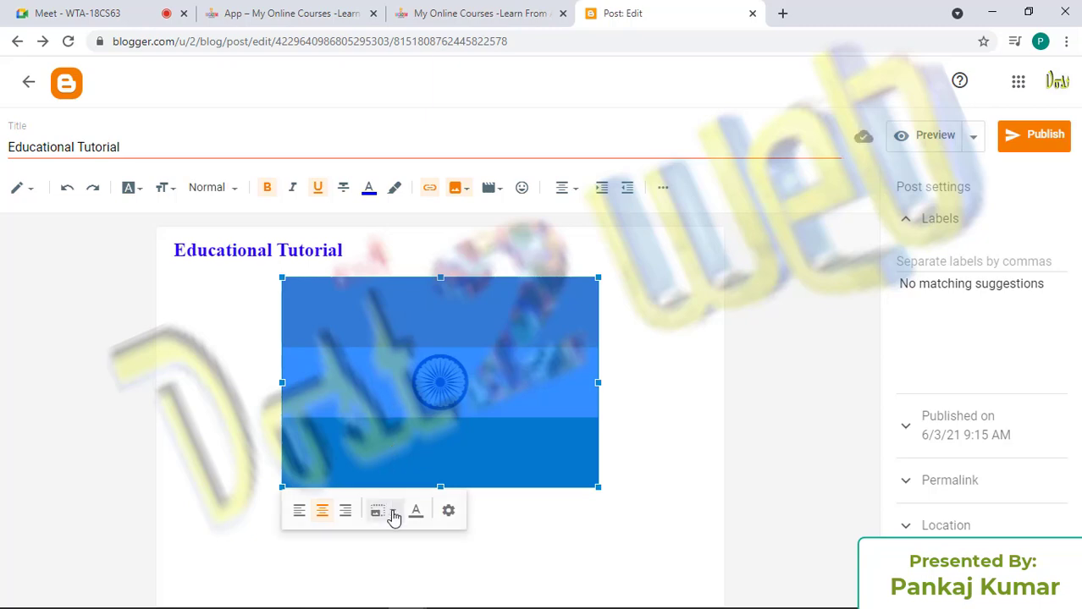
left_click(393, 513)
left_click(362, 534)
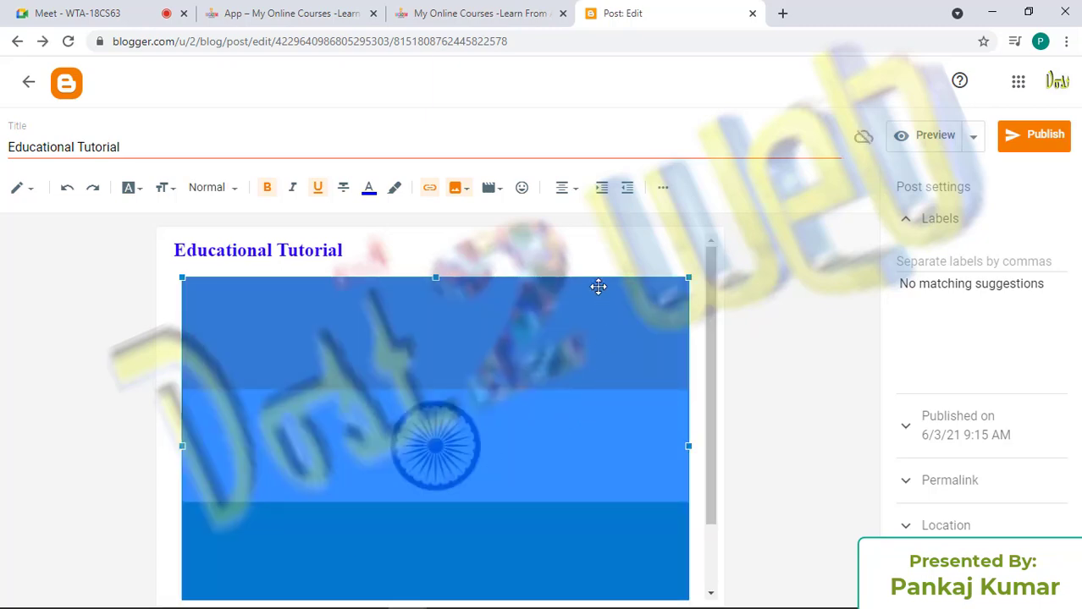
left_click(579, 253)
scroll(406, 421, "down", 1)
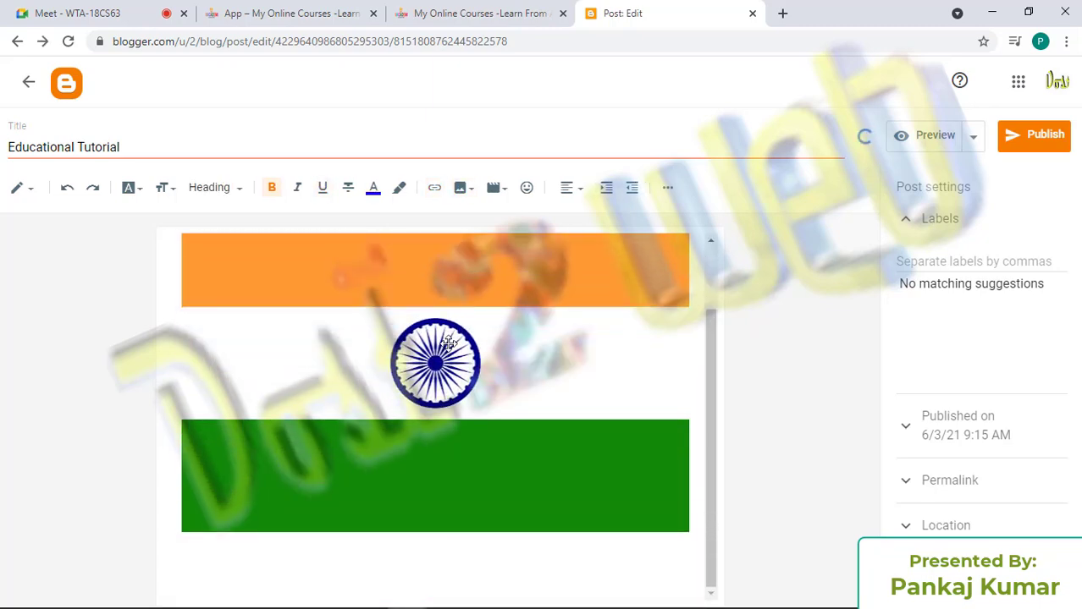
Set the flag image's alt text to "Indian Flag" and apply the image update
left_click(406, 421)
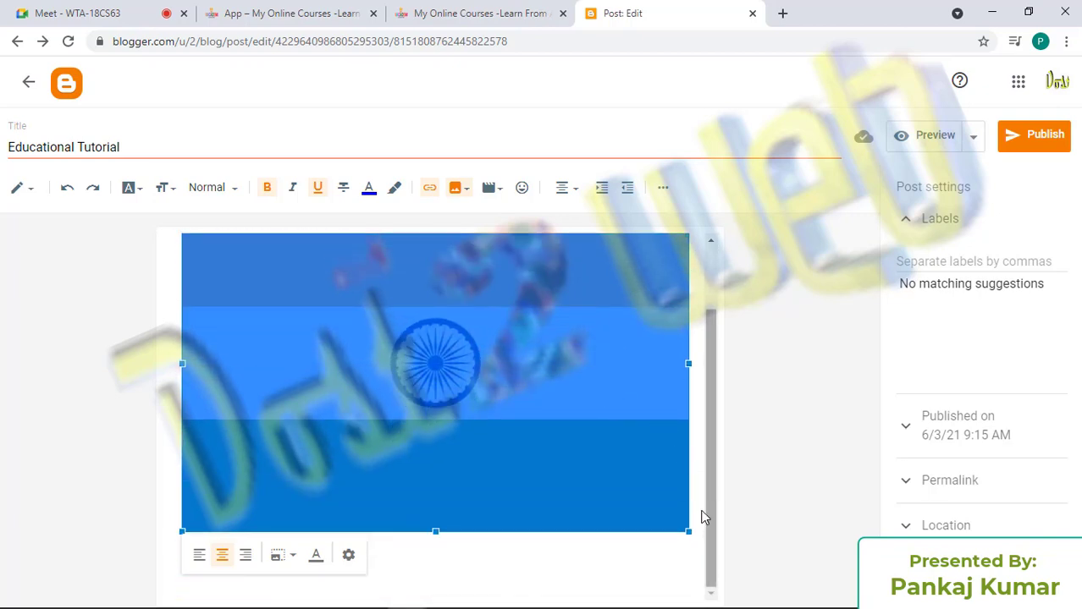
left_click(674, 554)
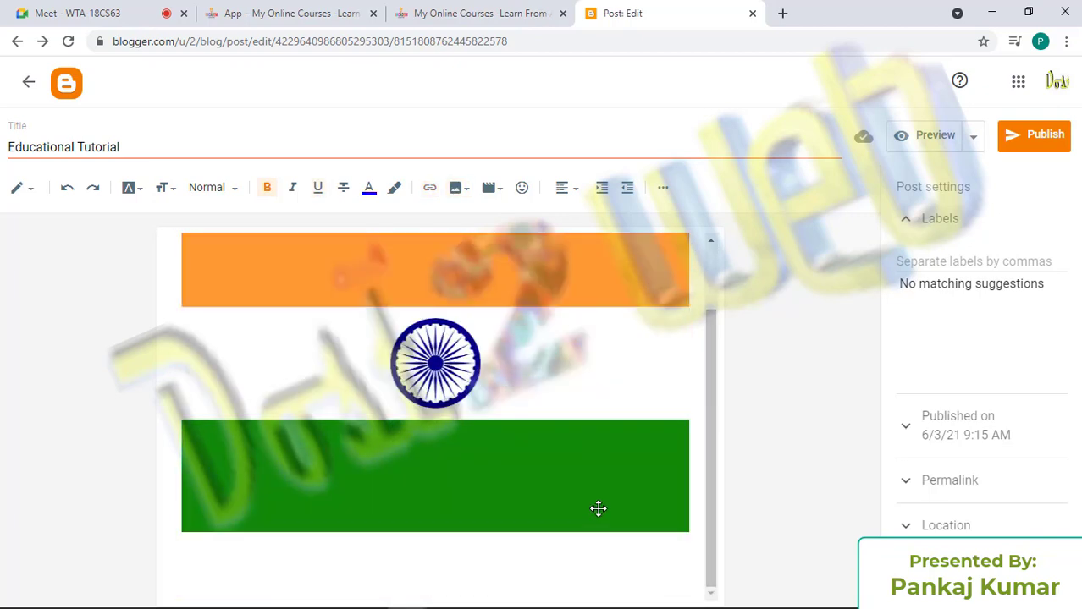
left_click(476, 430)
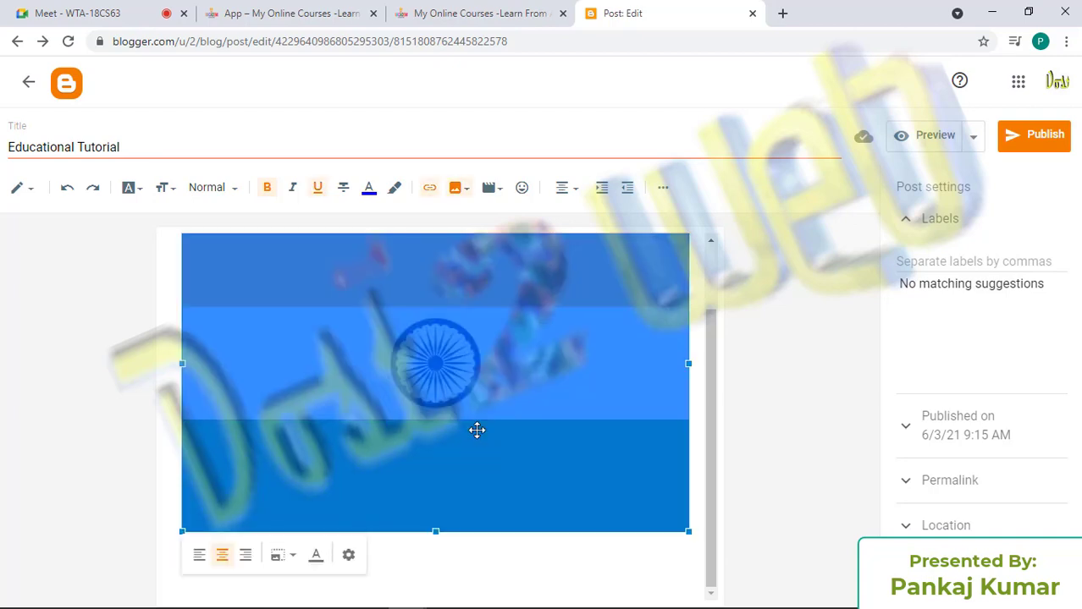
left_click(349, 557)
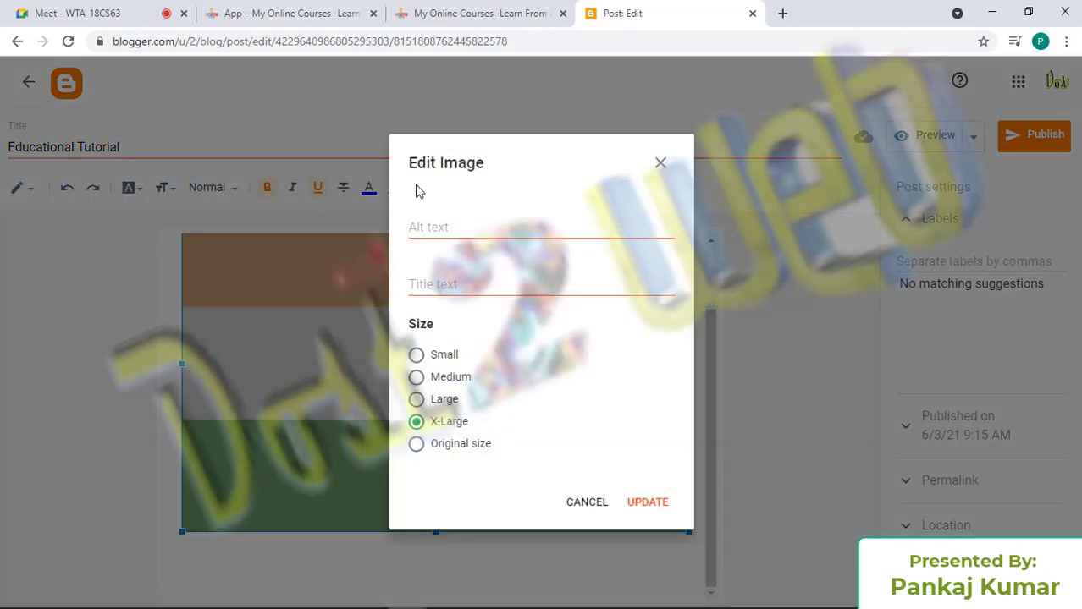
left_click(435, 224)
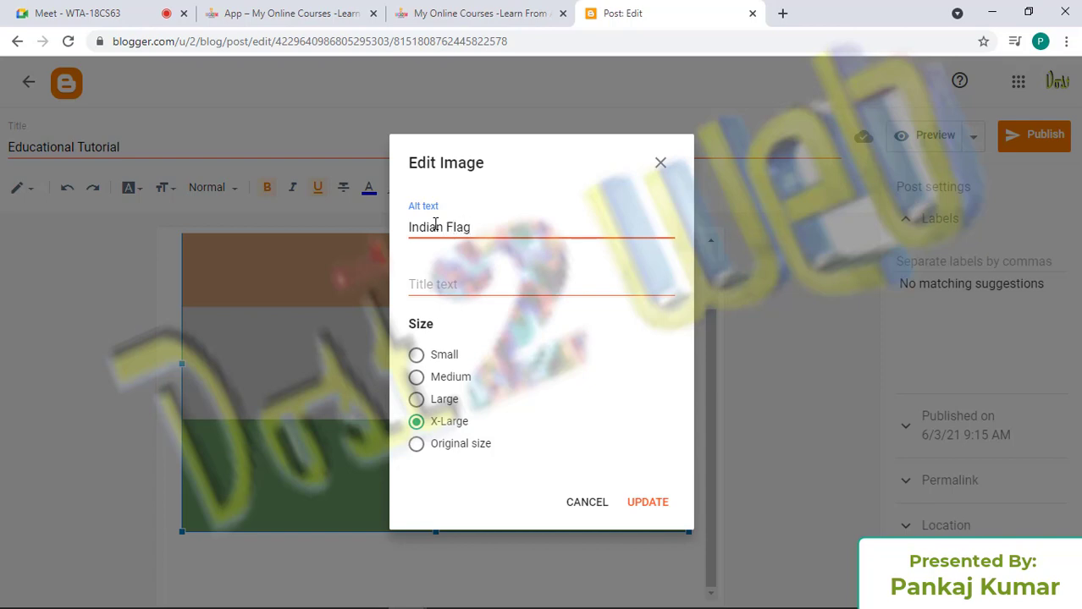
key("ctrl+a")
left_click(461, 287)
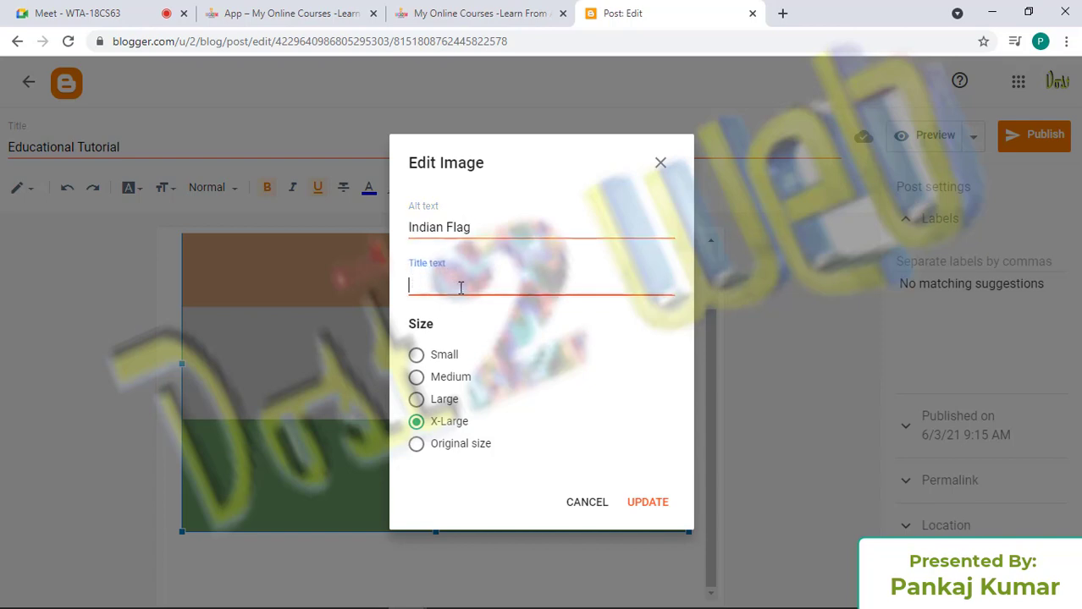
left_click(654, 506)
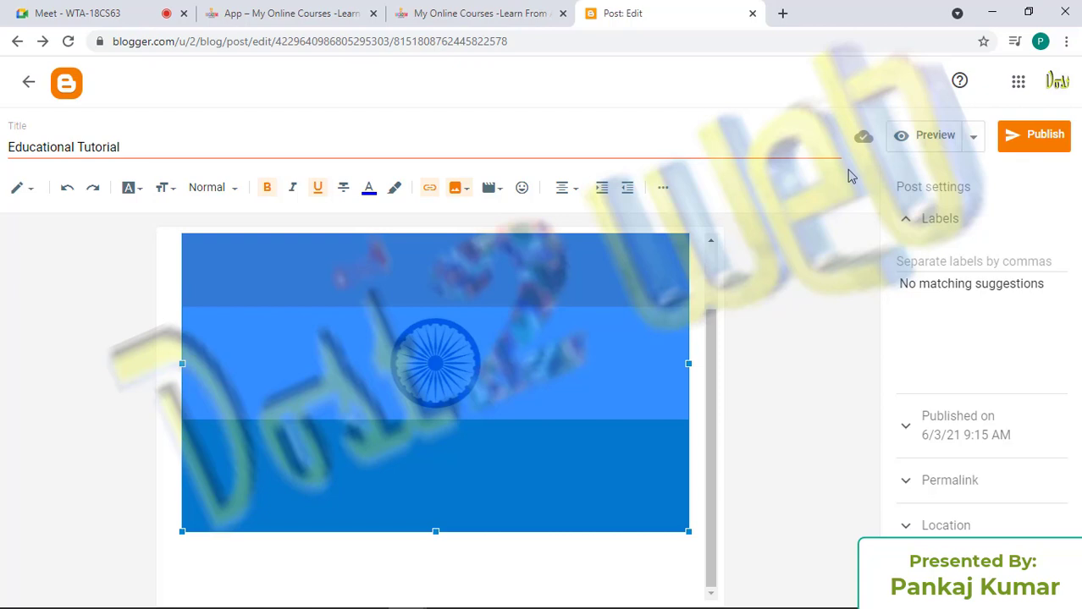
Publish the "Educational Tutorial" post to the blog
left_click(1026, 142)
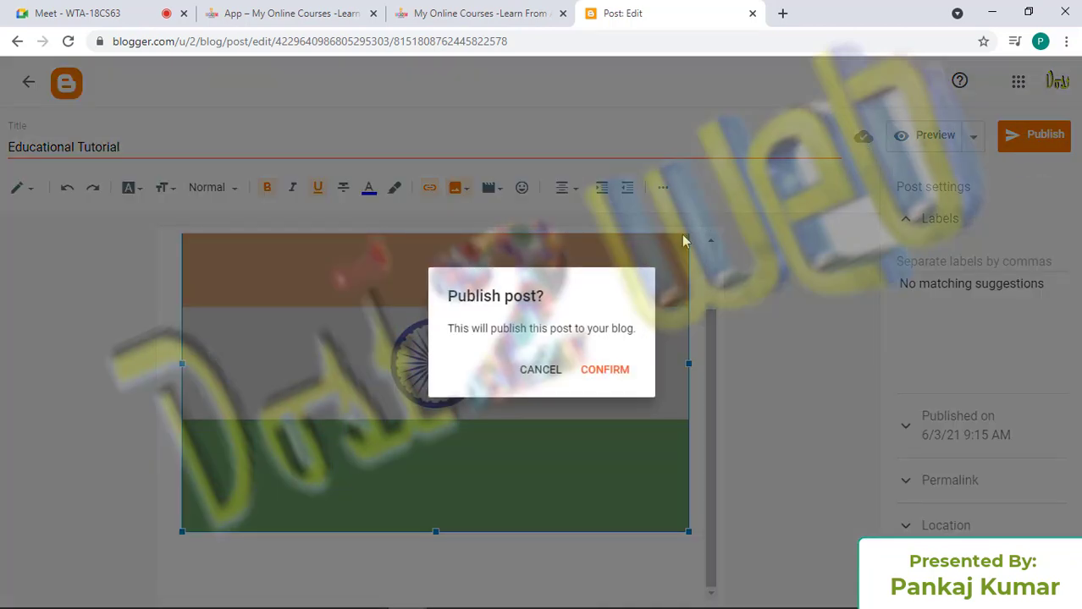
left_click(604, 370)
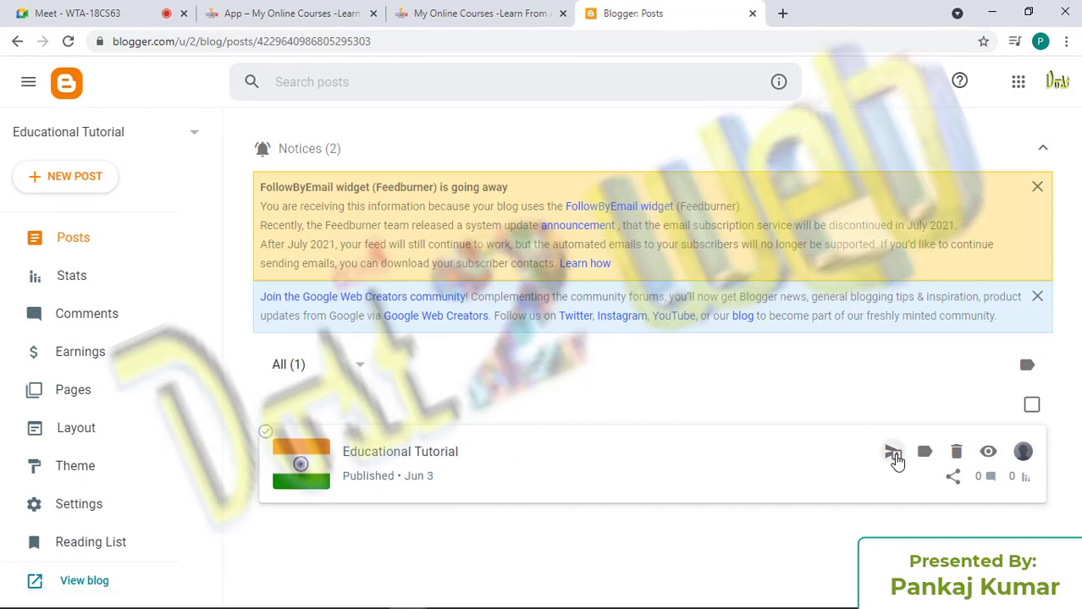
Reopen the published "Educational Tutorial" post, check it in a preview, and return to the posts list
left_click(387, 449)
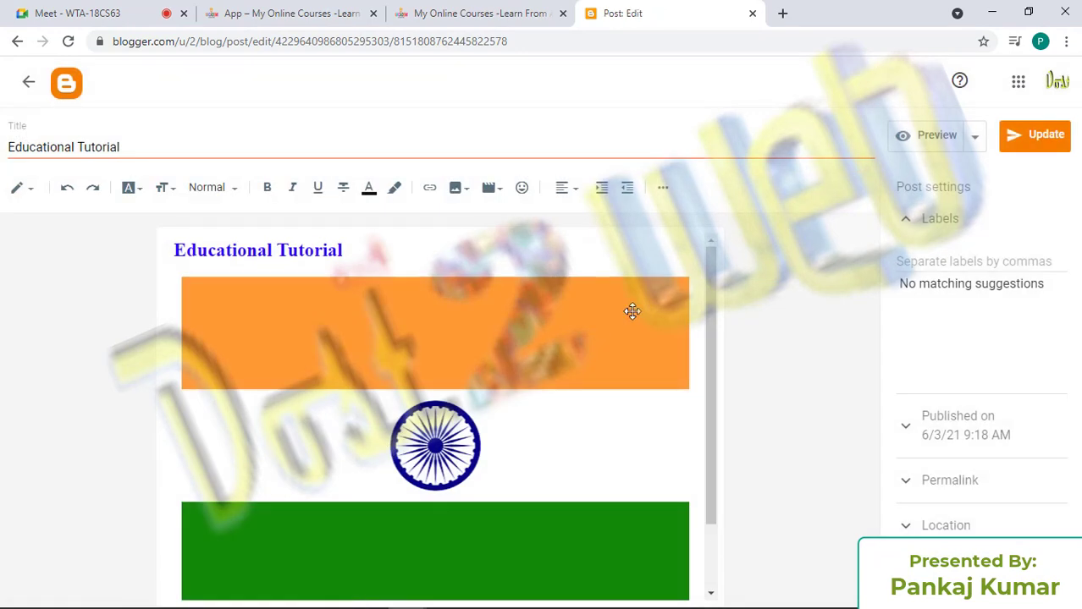
left_click(931, 138)
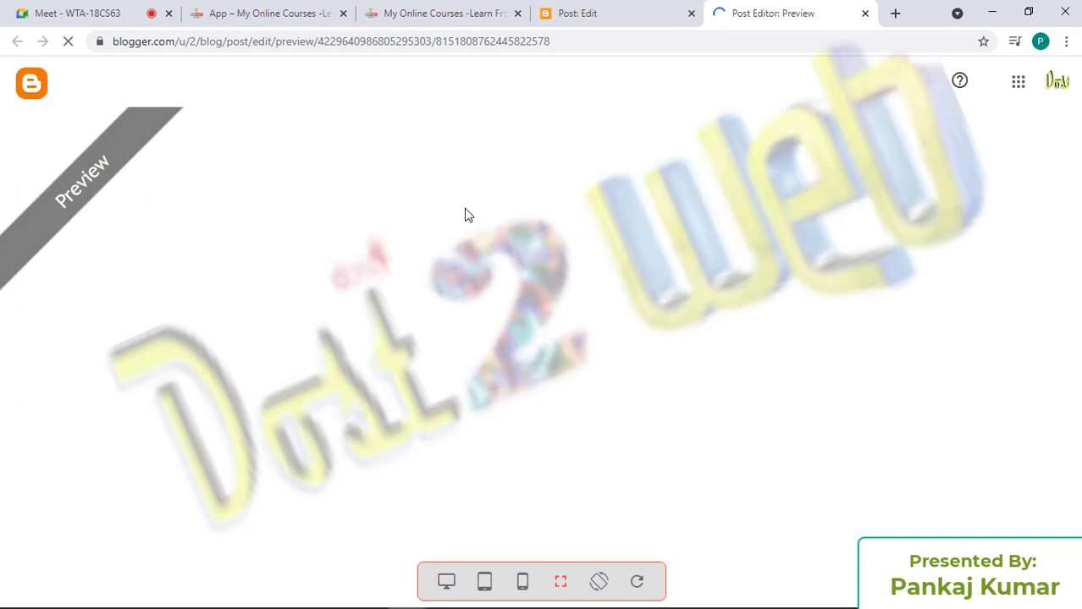
scroll(620, 416, "down", 3)
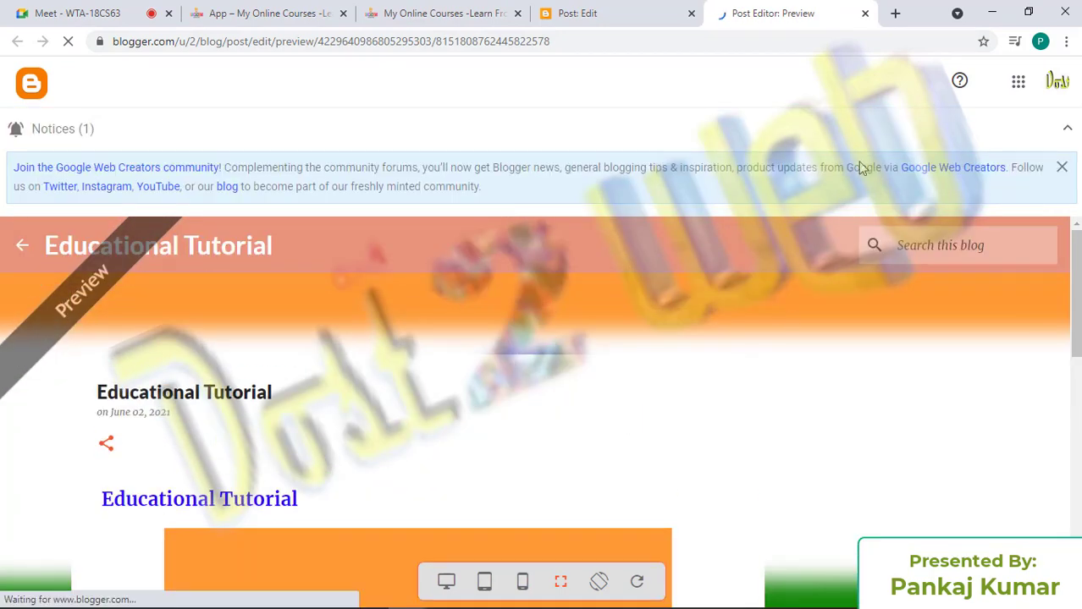
left_click(631, 13)
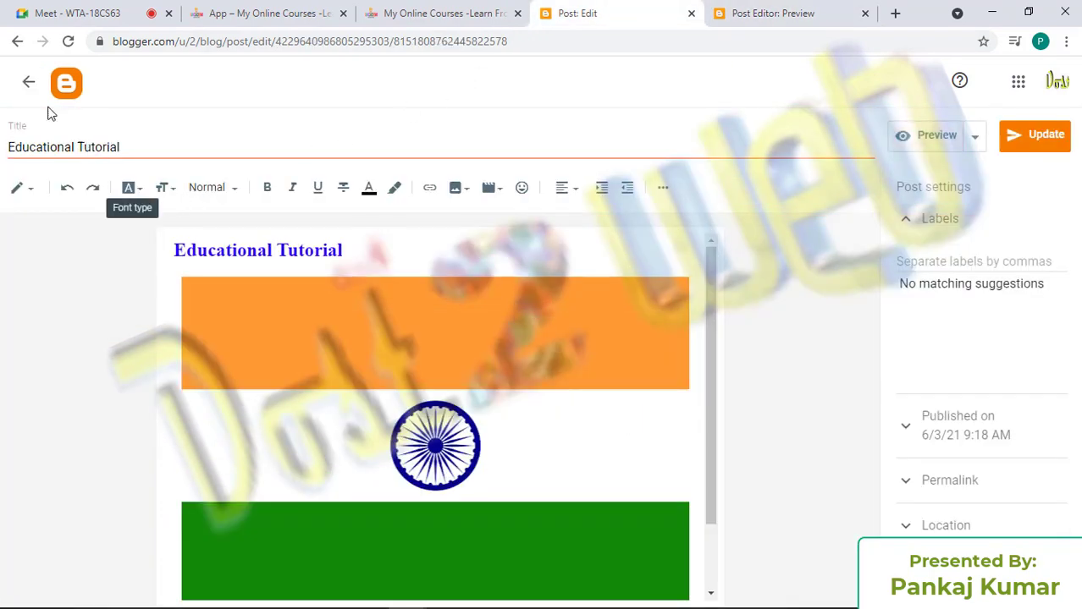
left_click(27, 85)
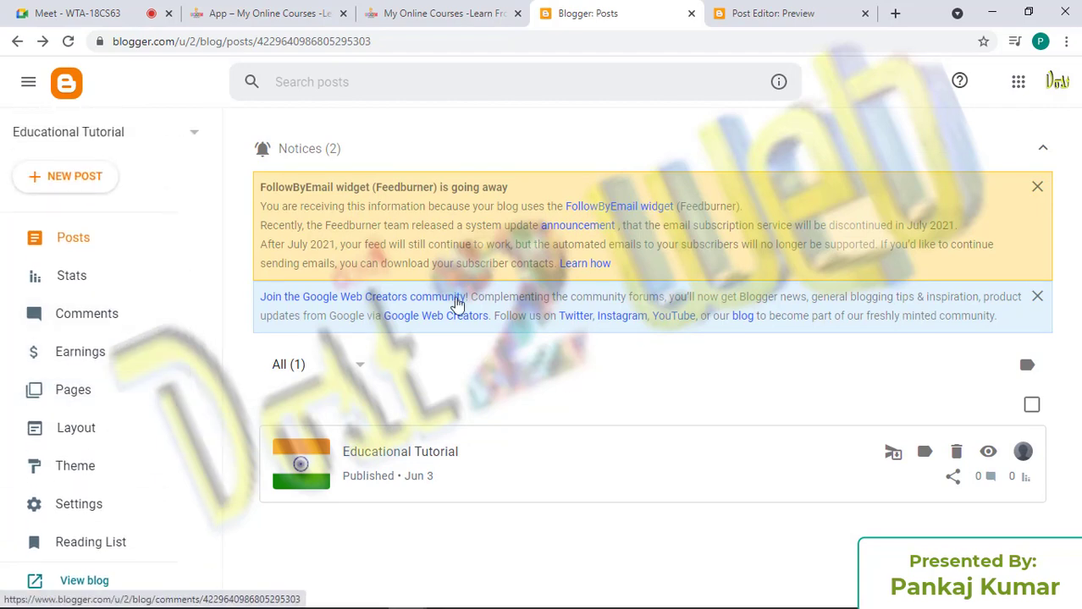
Dismiss the Google Web Creators notice and try the sharing option of the "Educational Tutorial" post
left_click(1035, 300)
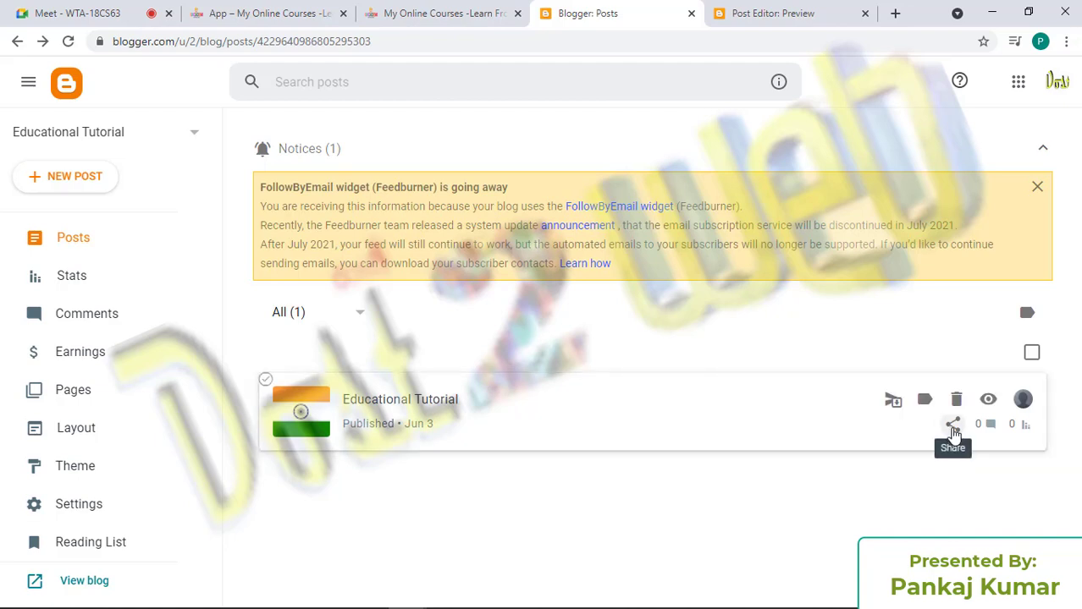
left_click(954, 434)
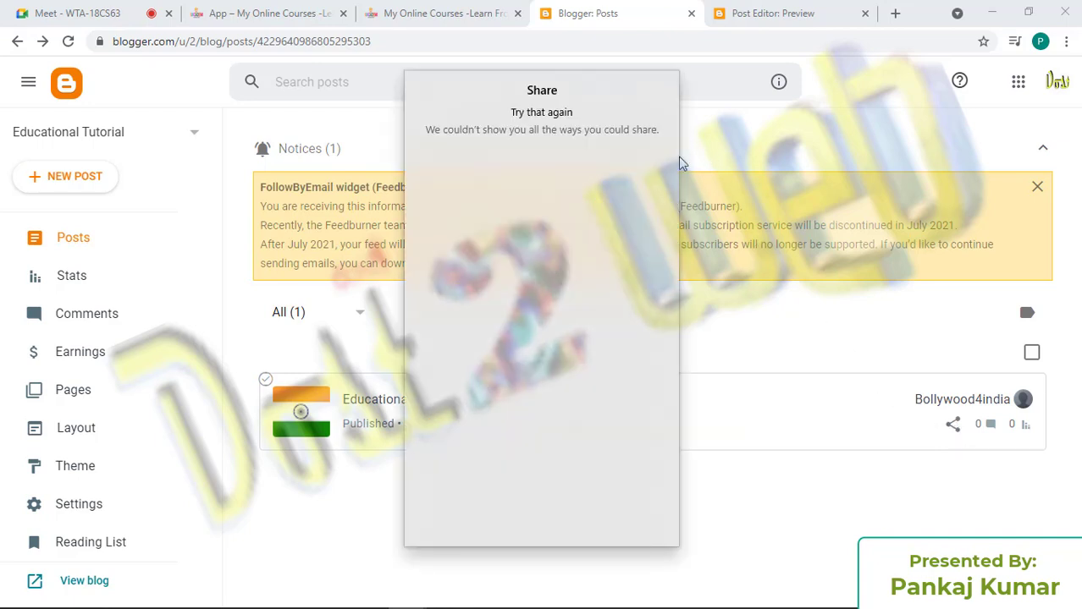
left_click(810, 218)
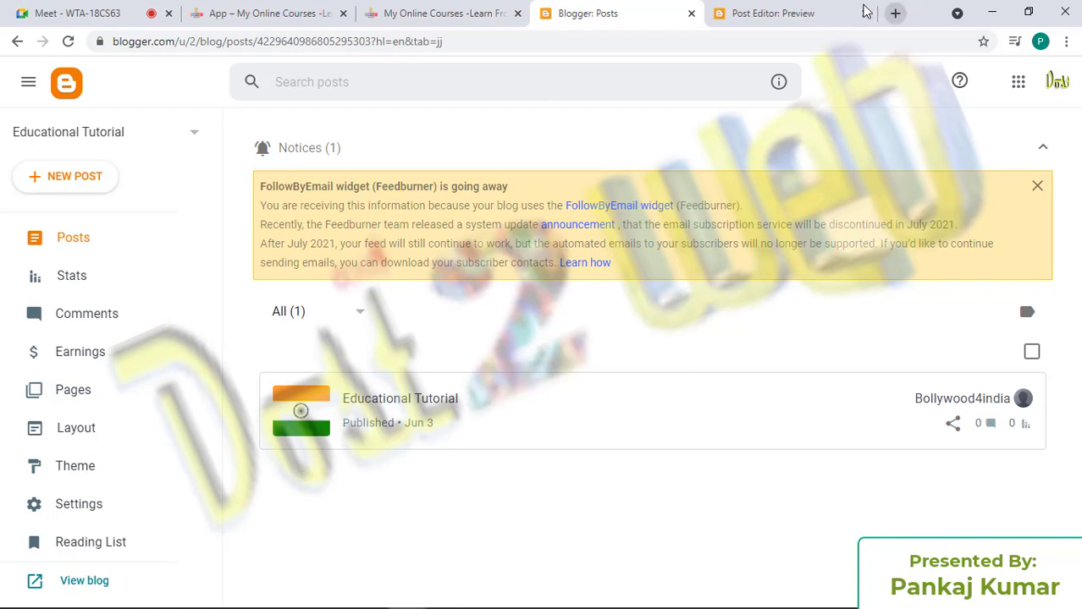
View the live "Educational Tutorial" post from the posts list, close the leftover editor preview, and look through the page
left_click(783, 12)
left_click(585, 13)
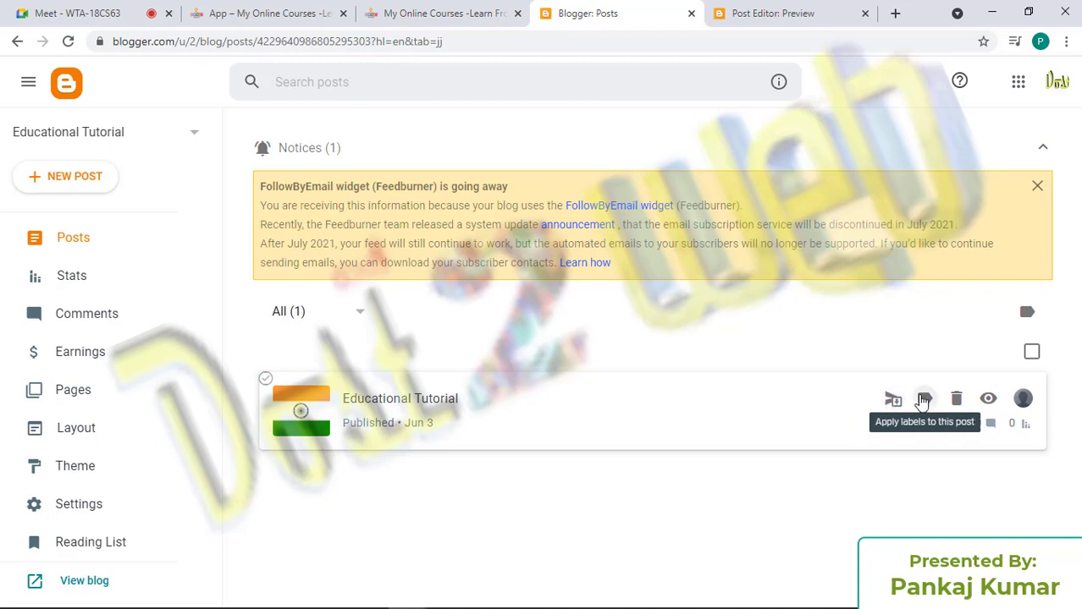
left_click(989, 400)
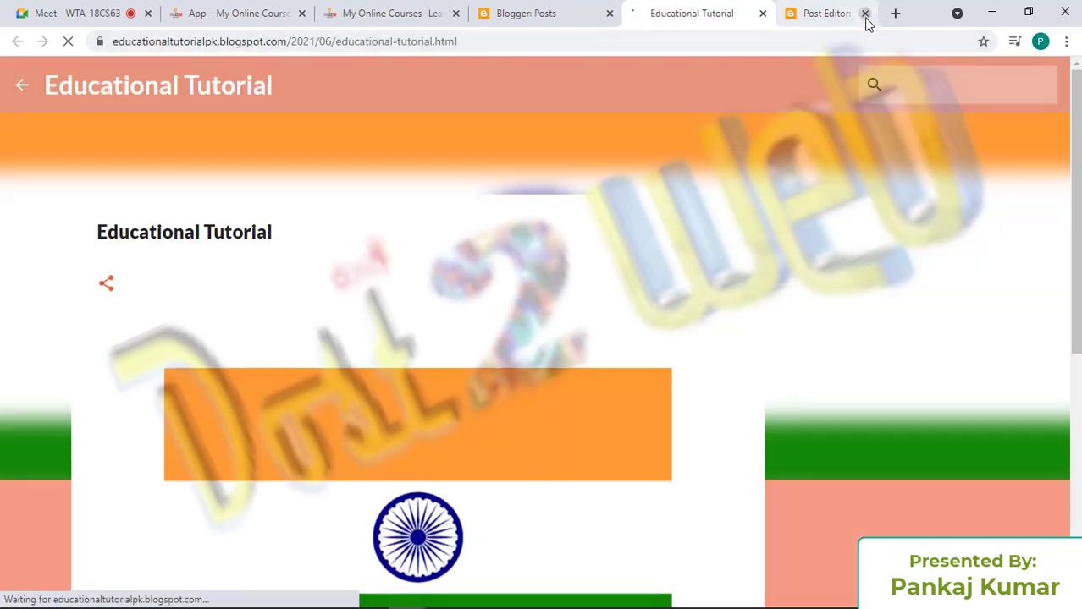
left_click(864, 13)
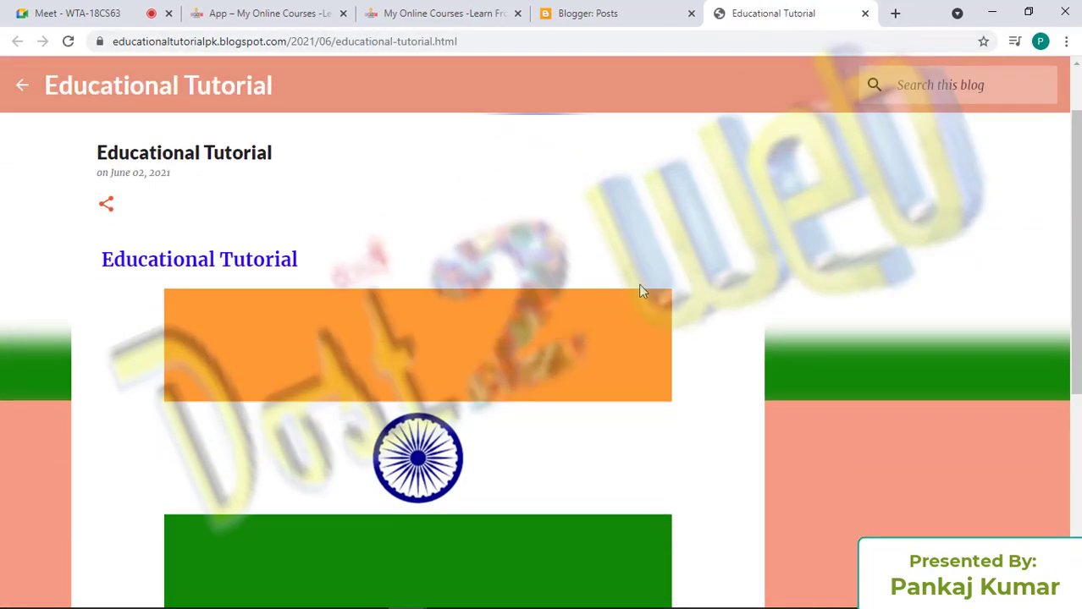
scroll(643, 296, "down", 5)
scroll(640, 346, "up", 6)
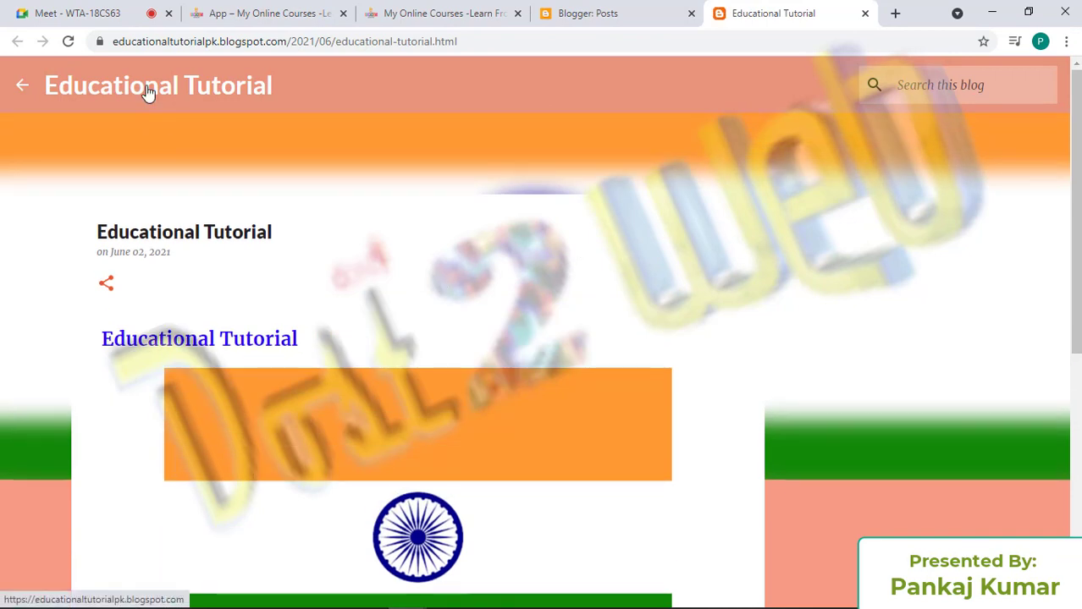
Open the blog's home page from the live post and examine its full web address
left_click(188, 87)
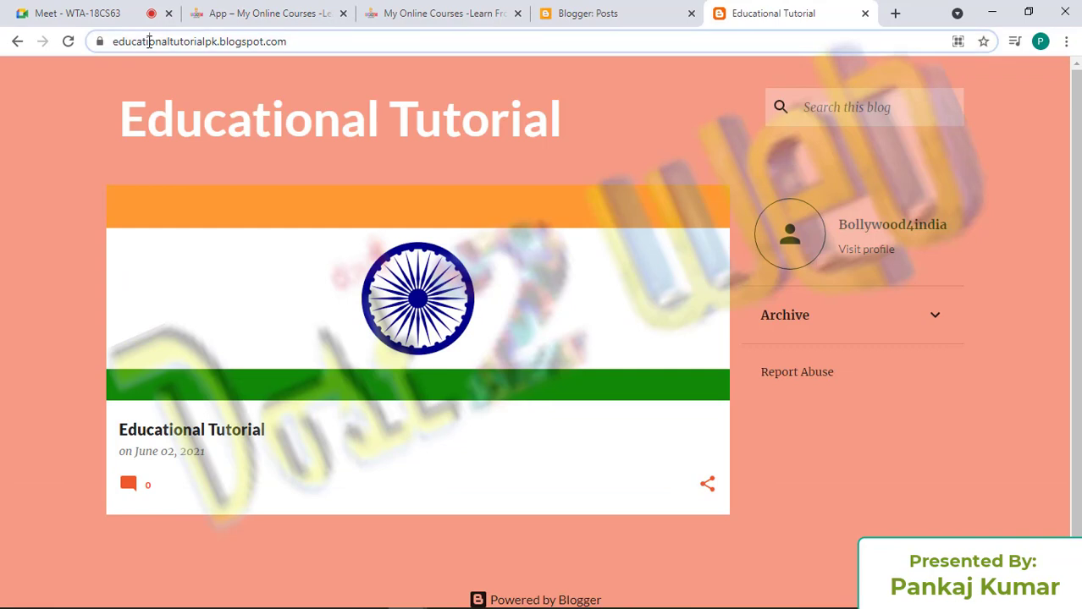
double_click(145, 40)
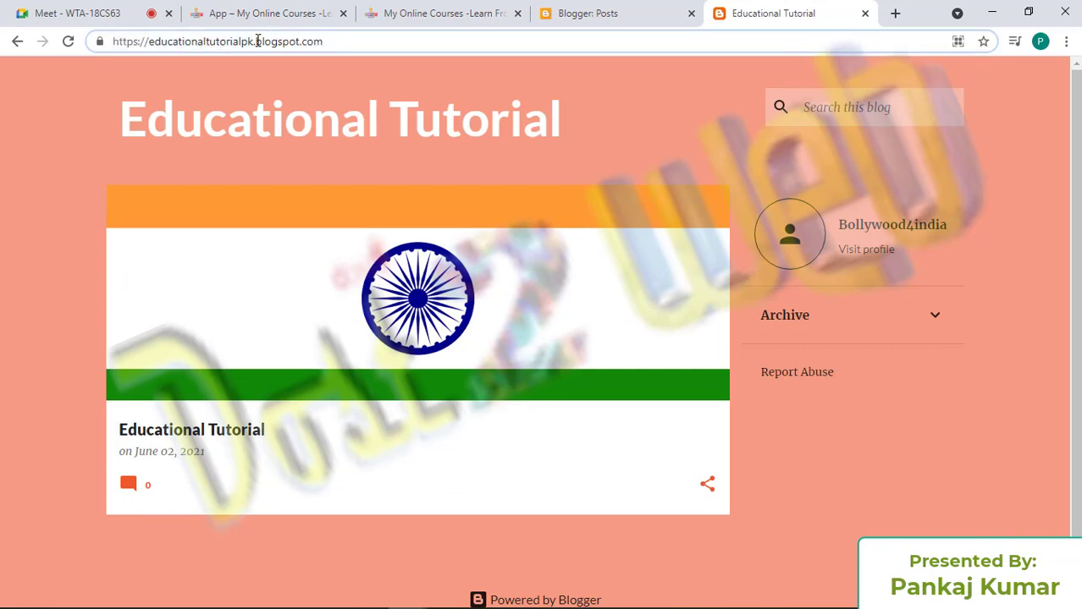
Examine the blogspot.com domain and the blog-specific name in the home page's web address
left_click_drag(256, 41, 364, 47)
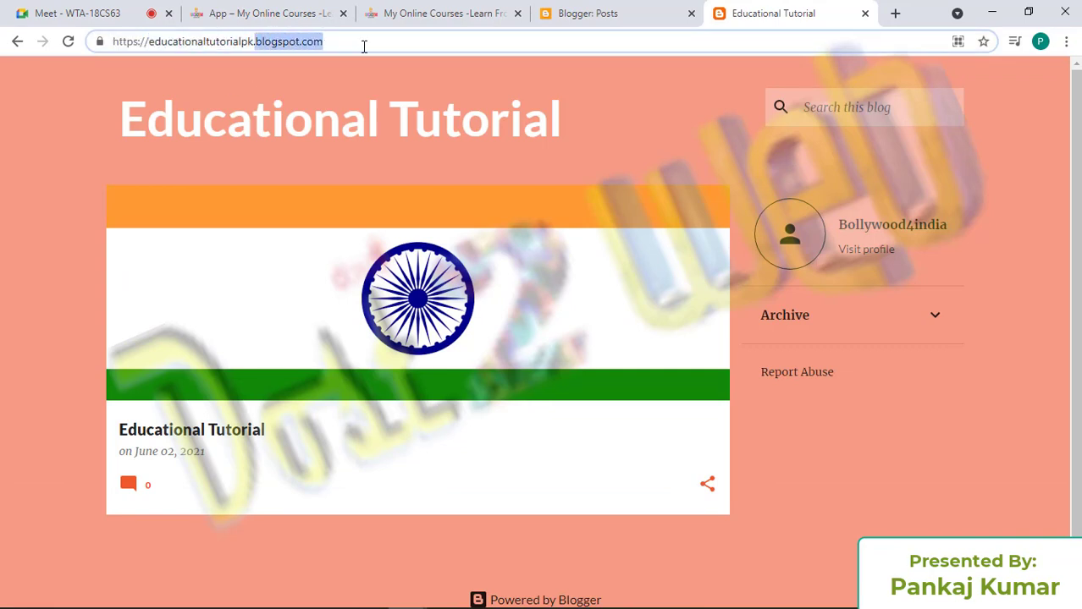
double_click(240, 41)
left_click(260, 138)
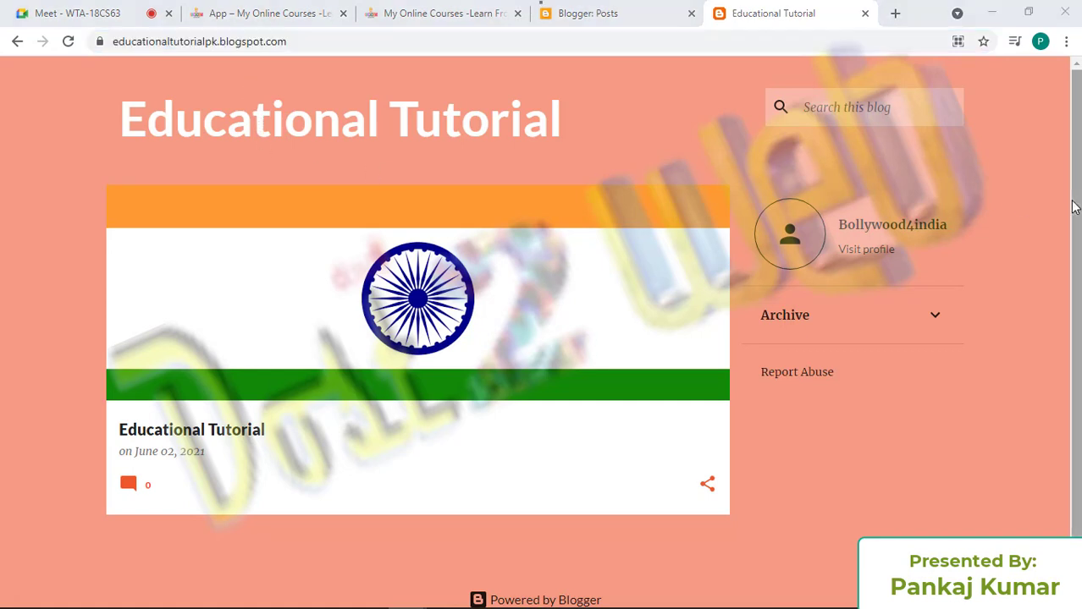
left_click(1059, 261)
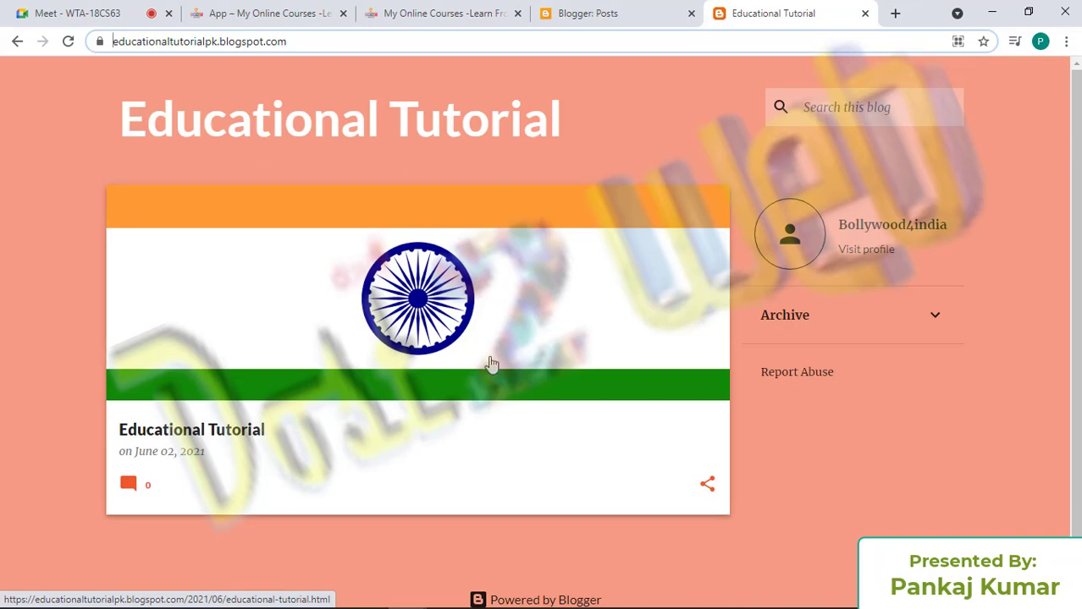
Look over the blog's home page, expand its archive, and show the posts from June 2021
scroll(318, 437, "down", 1)
scroll(237, 449, "up", 1)
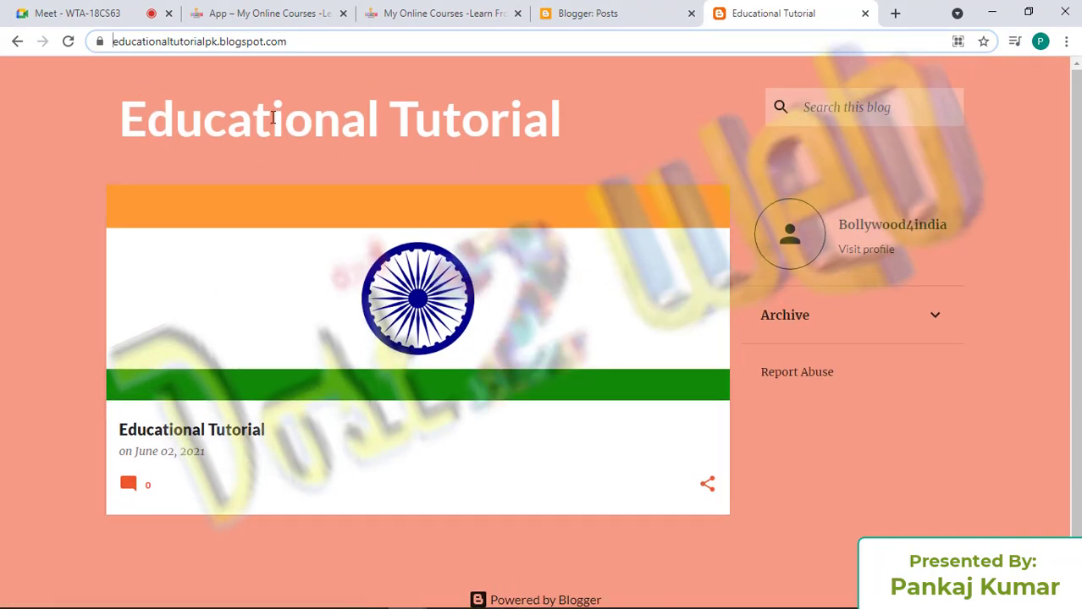
scroll(639, 334, "down", 1)
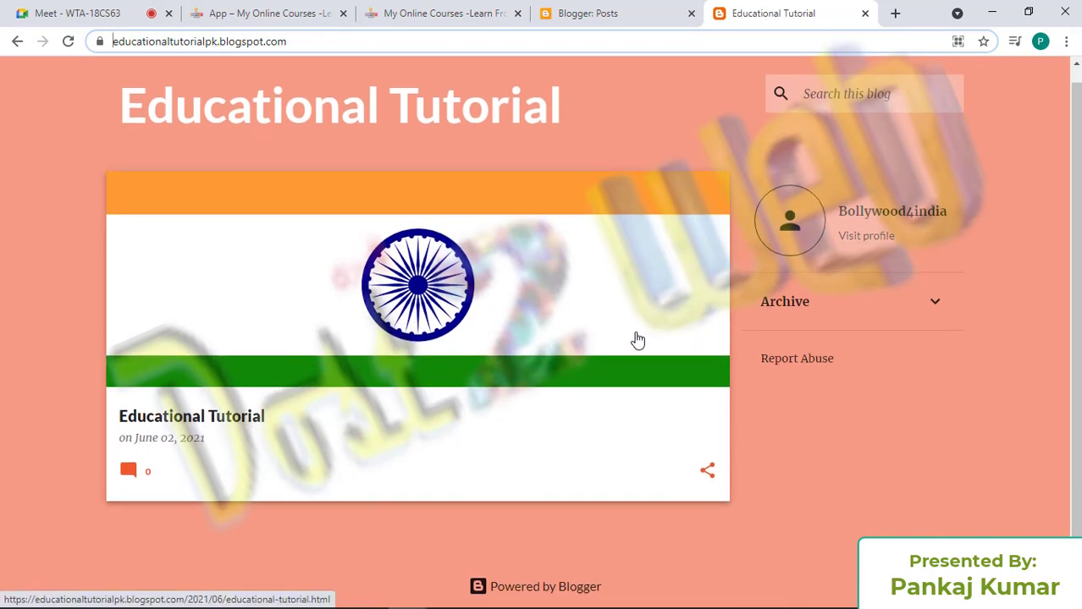
left_click(938, 305)
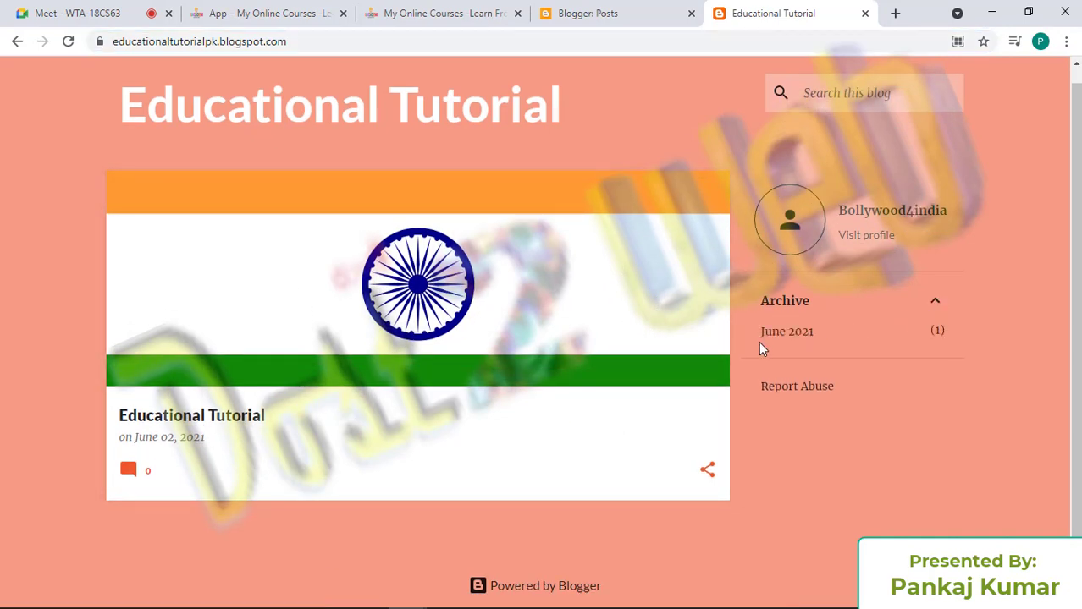
left_click(800, 338)
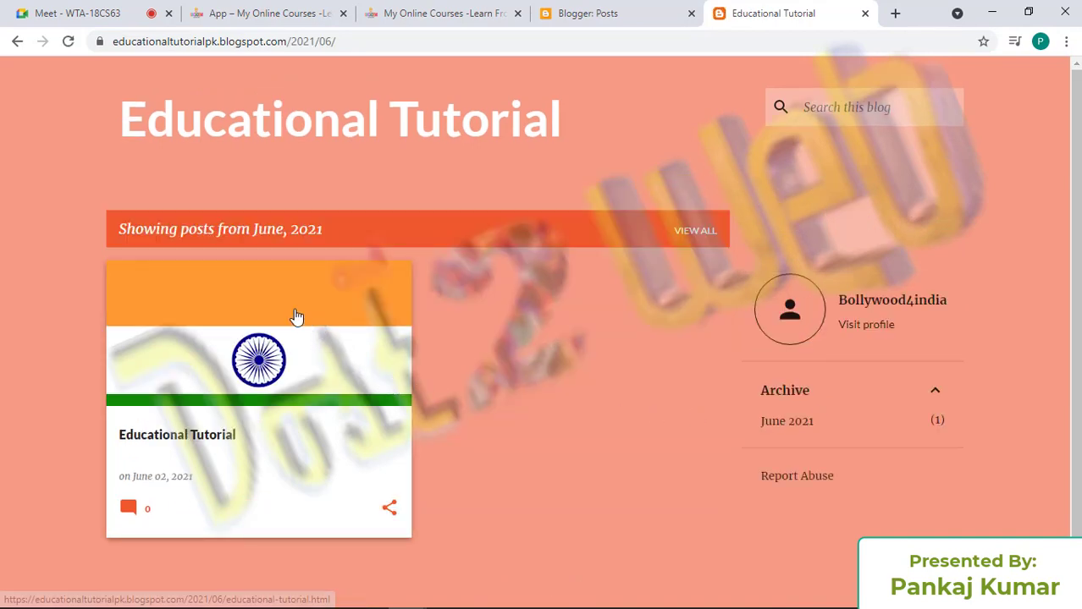
Open the "Educational Tutorial" post from the June 2021 archive and look through it down to the "Powered by Blogger" footer
left_click(296, 317)
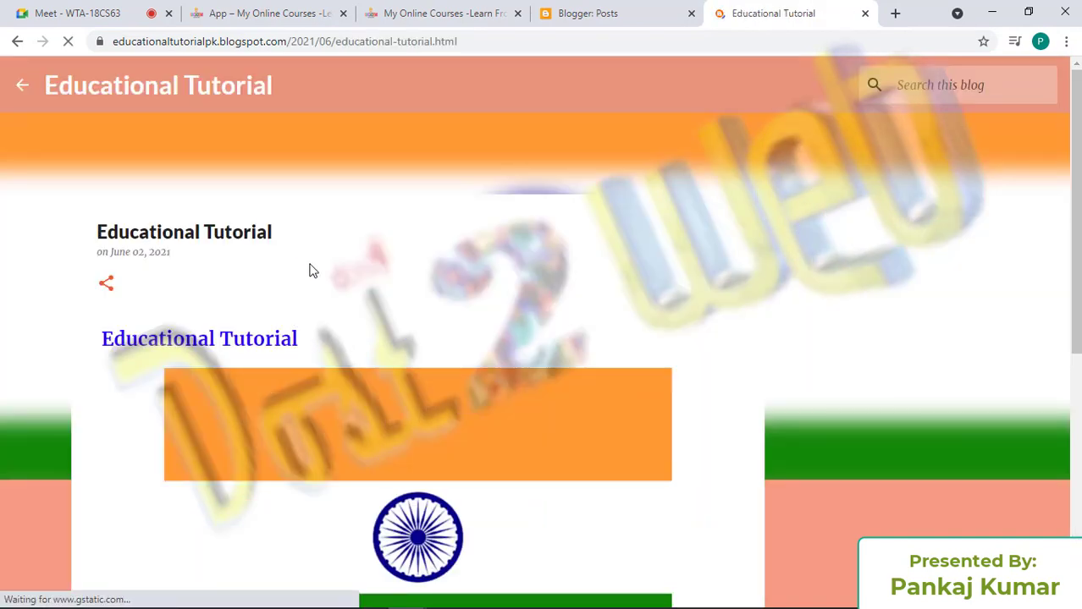
scroll(358, 360, "down", 3)
scroll(358, 359, "down", 3)
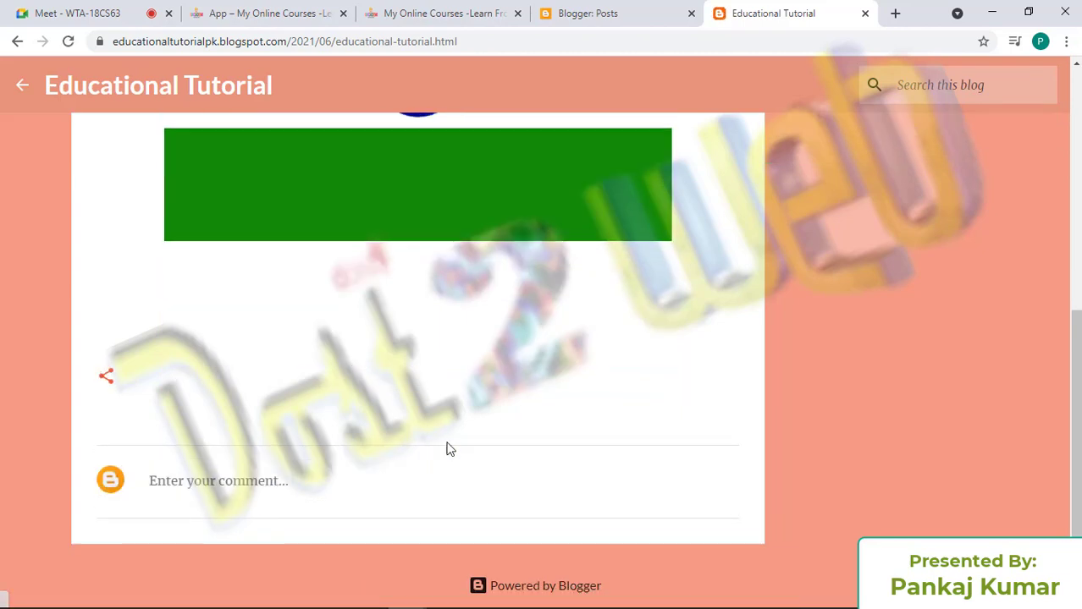
left_click_drag(608, 586, 491, 582)
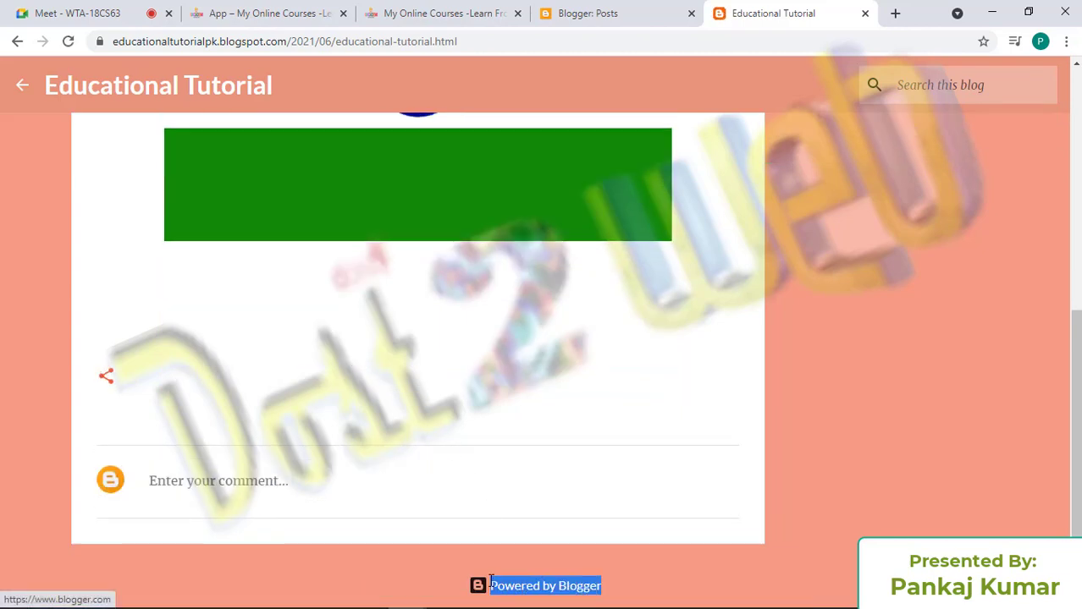
scroll(374, 500, "up", 10)
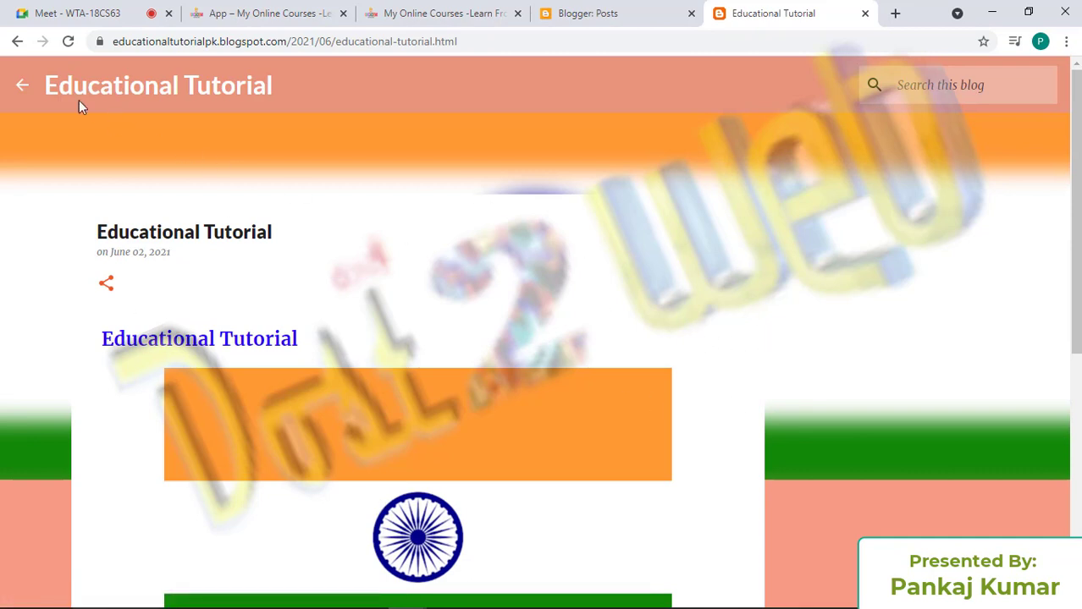
Return to the blog's home page and examine the educationaltutorialpk and blogspot.com parts of its address
left_click(25, 87)
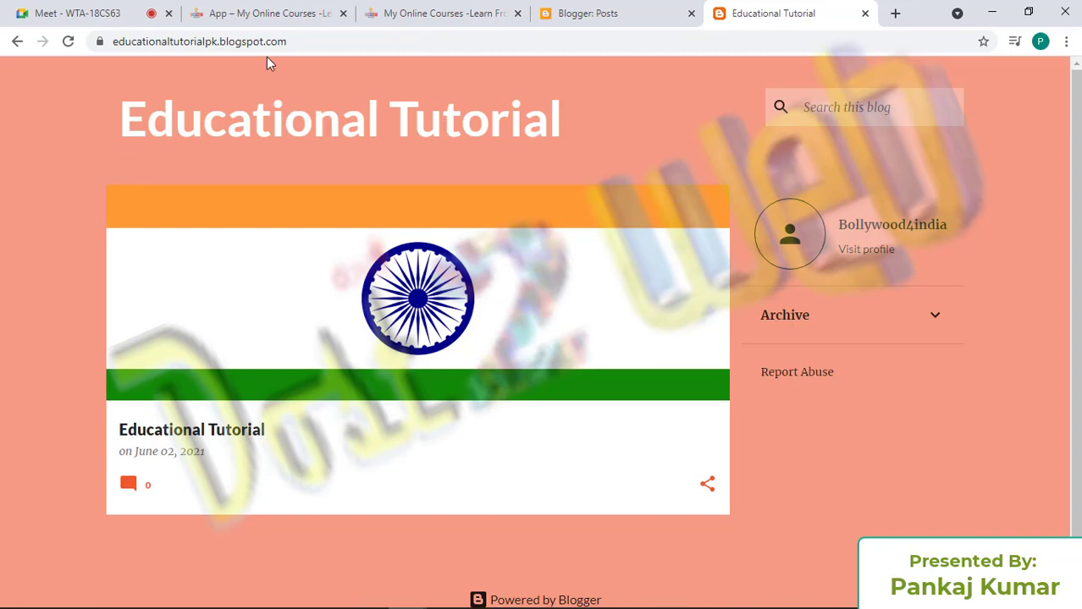
double_click(192, 43)
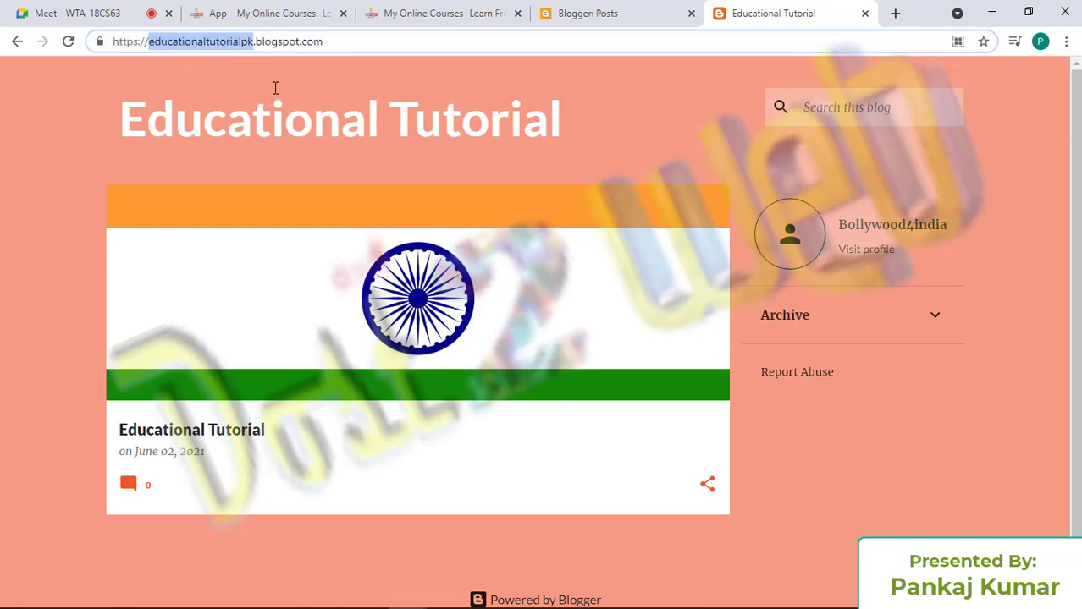
left_click(278, 43)
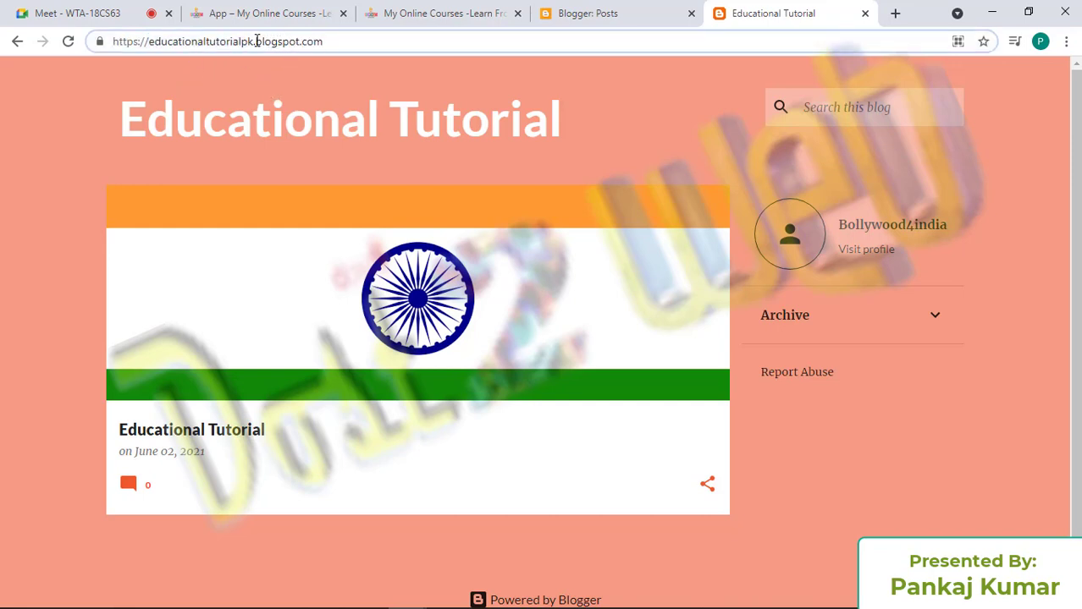
left_click_drag(254, 42, 337, 49)
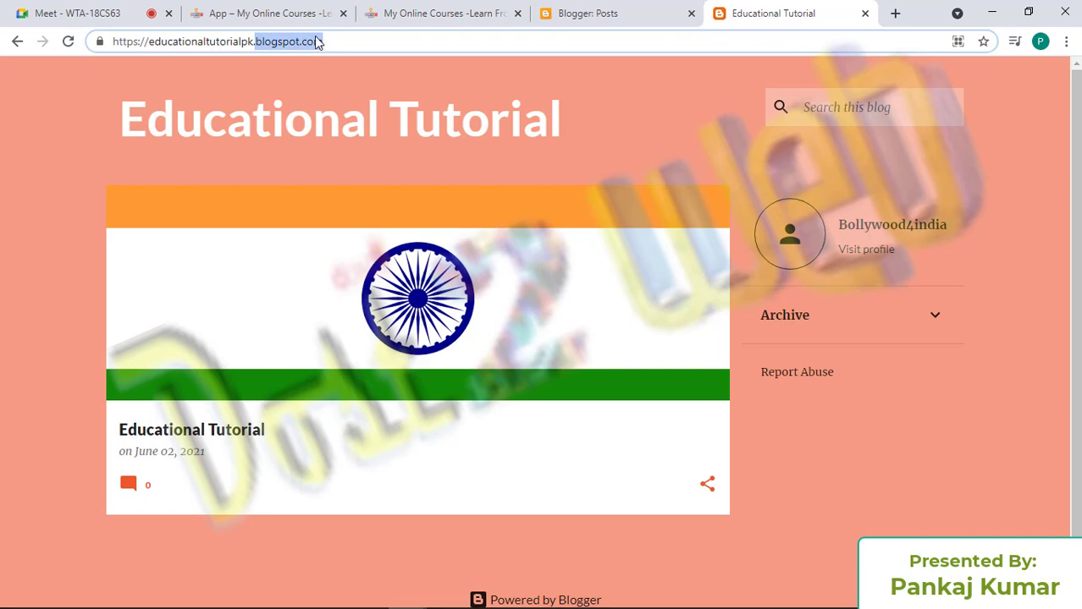
left_click(323, 43)
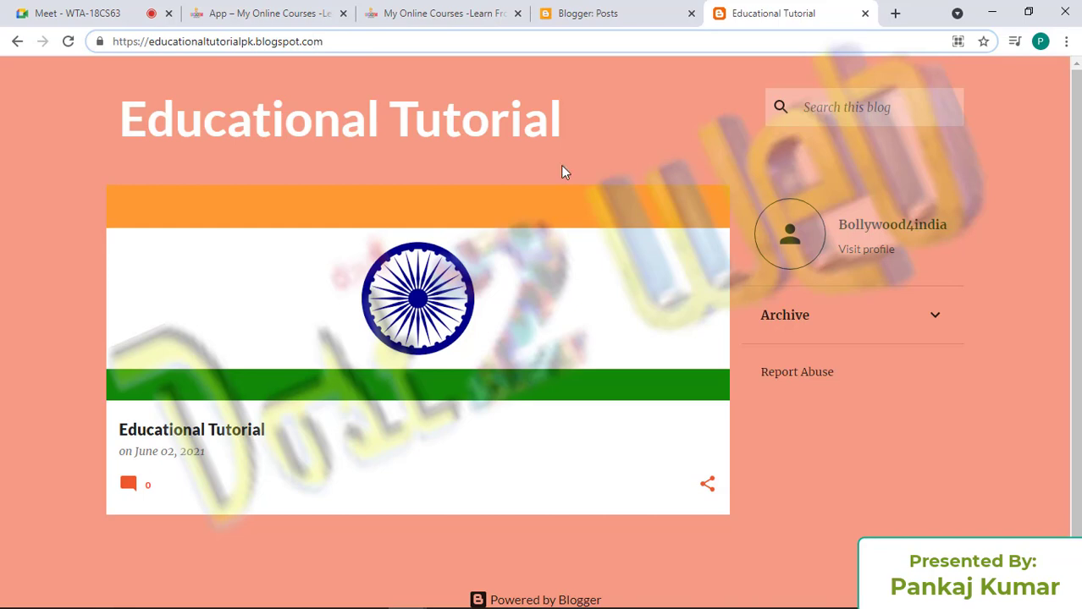